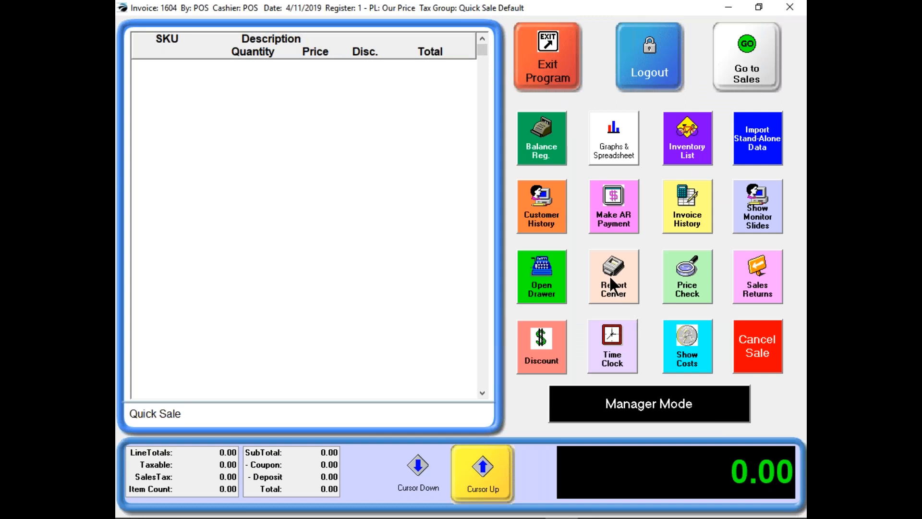
Run the Inventory Valuation report from the Inventory Reports in the Report Center
left_click(615, 290)
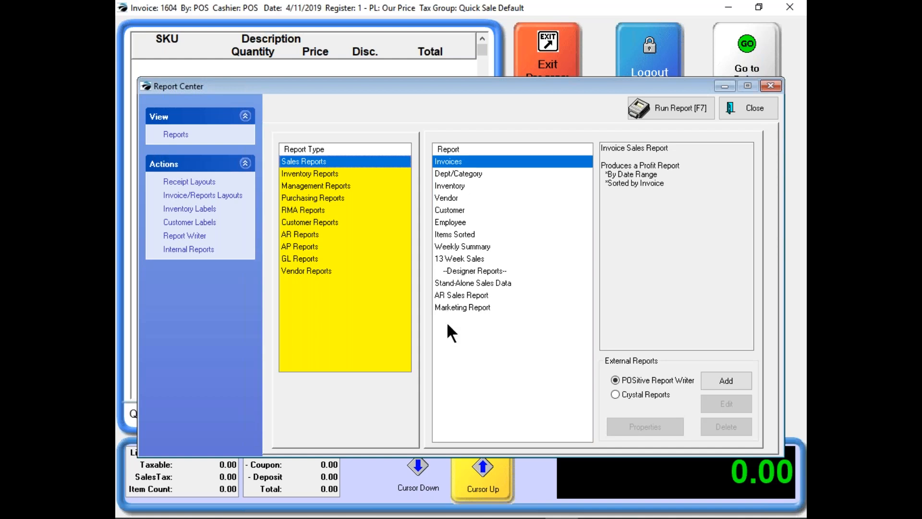
left_click(324, 172)
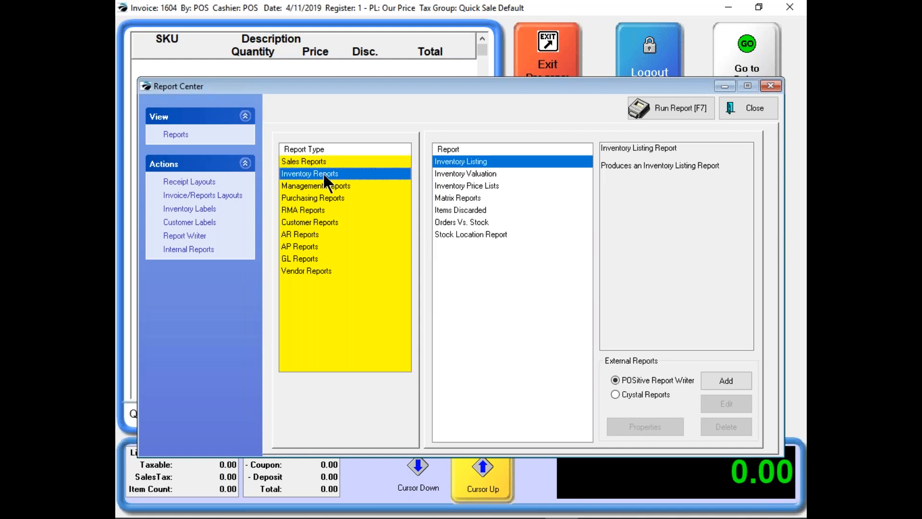
left_click(468, 174)
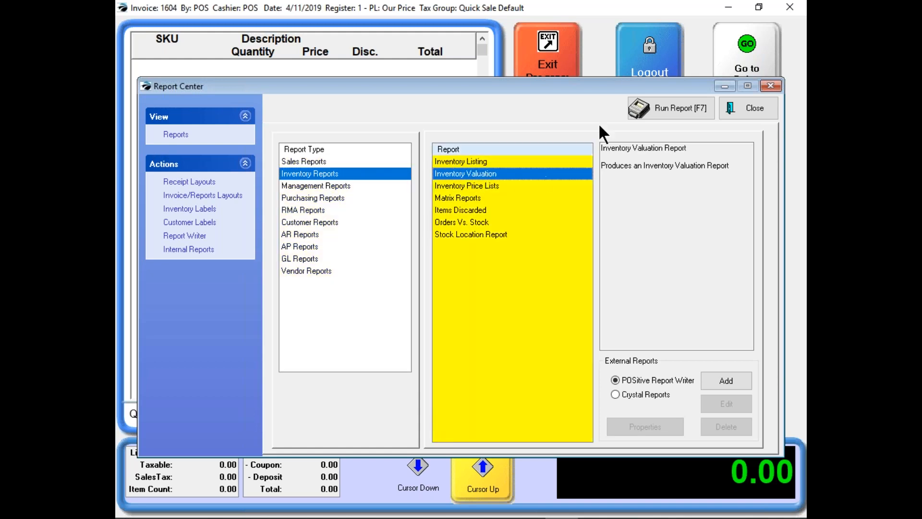
left_click(683, 108)
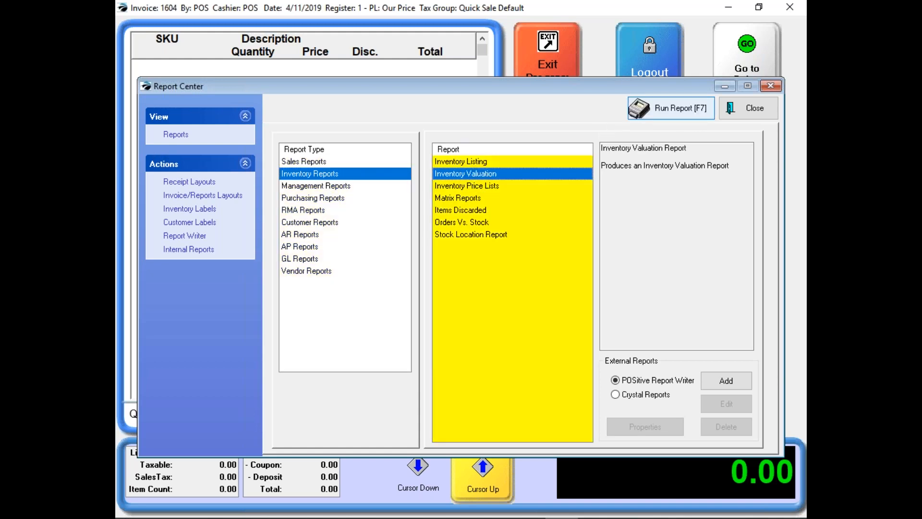
left_click(514, 415)
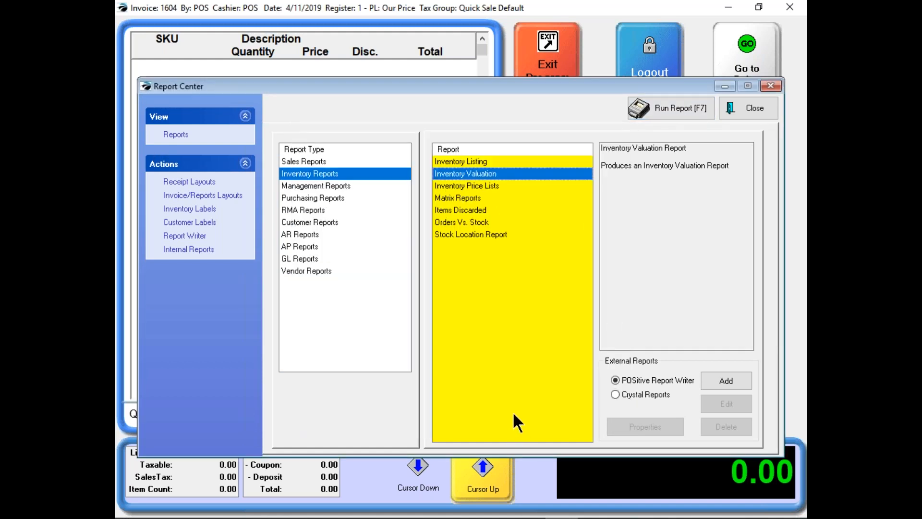
left_click(672, 108)
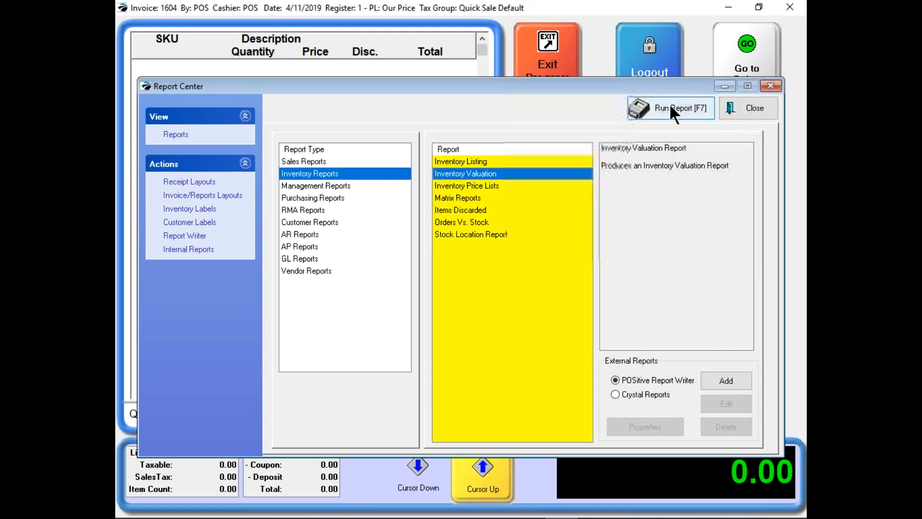
left_click(513, 420)
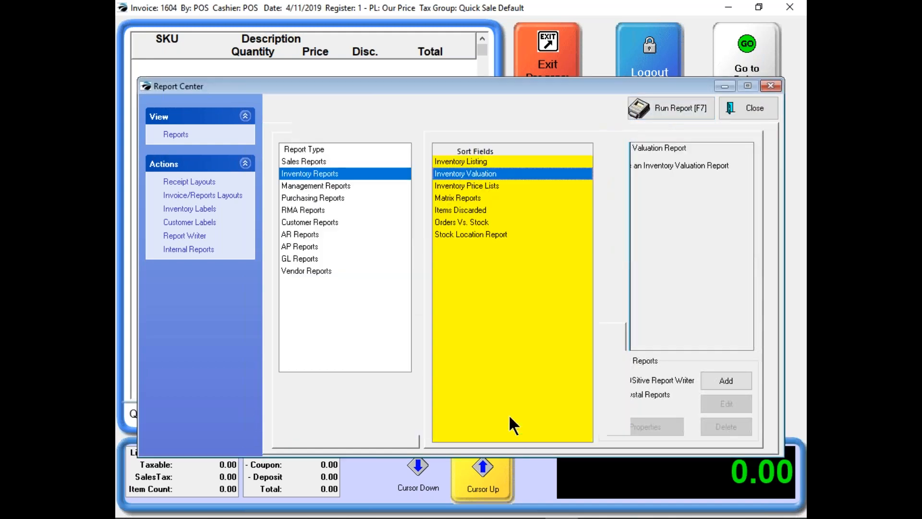
left_click(413, 320)
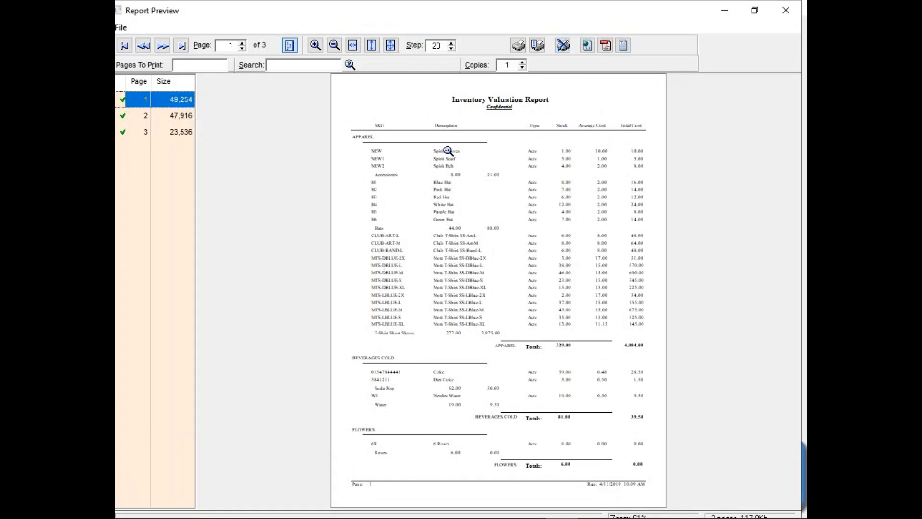
Examine page 2 of the valuation report down to the grand totals and close the preview and Report Center
left_click(180, 114)
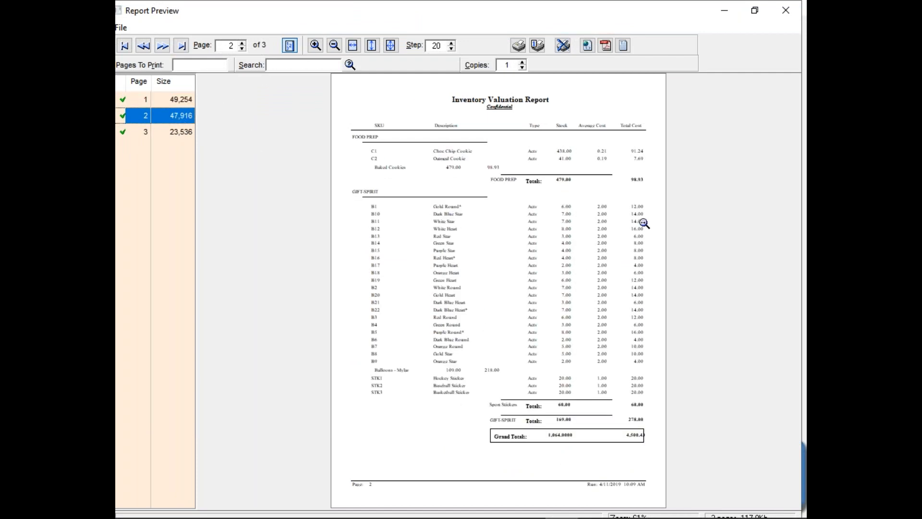
left_click(622, 272)
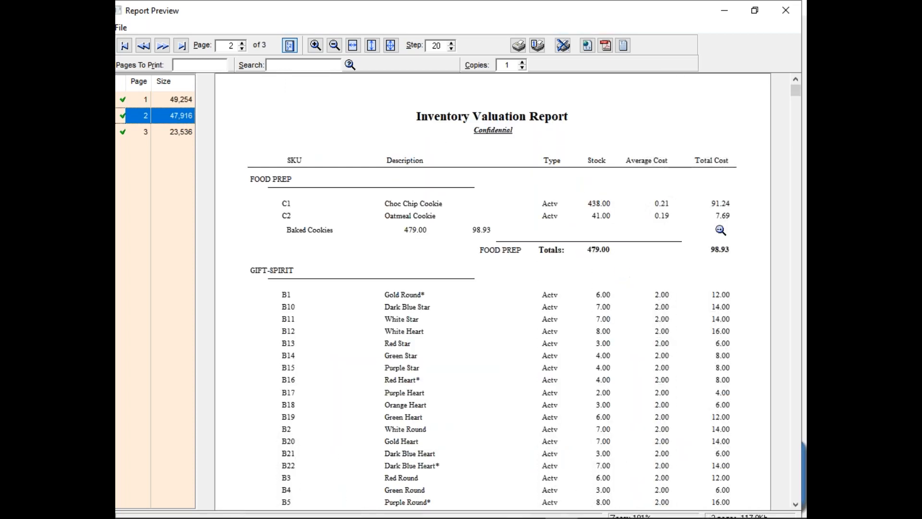
left_click_drag(796, 98, 790, 190)
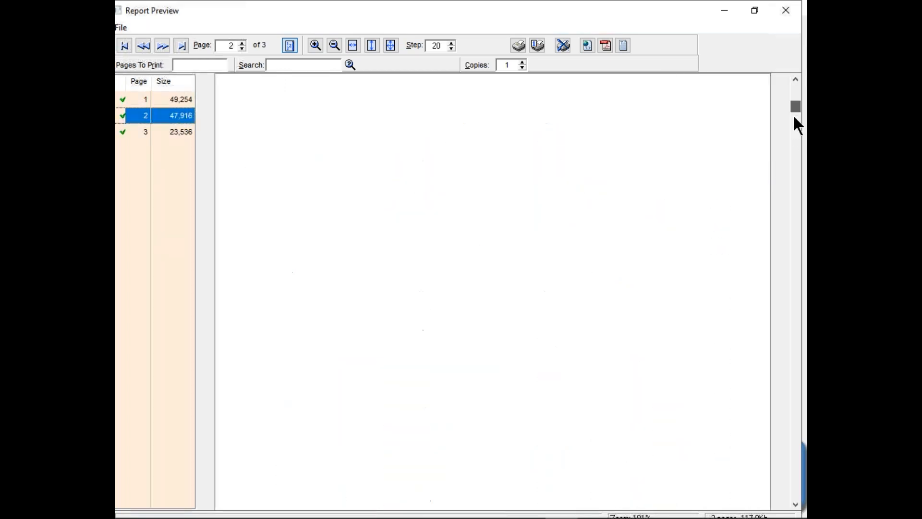
left_click_drag(796, 355, 800, 506)
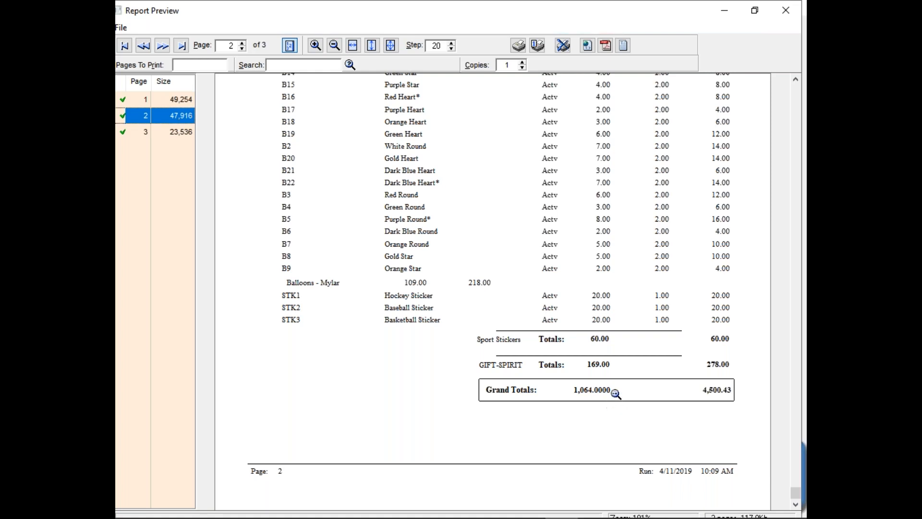
left_click(561, 45)
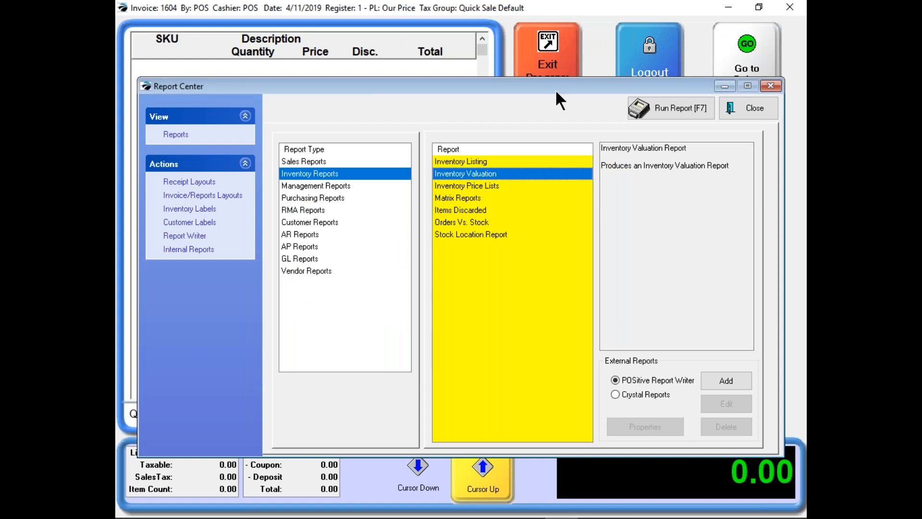
left_click(750, 104)
left_click(616, 110)
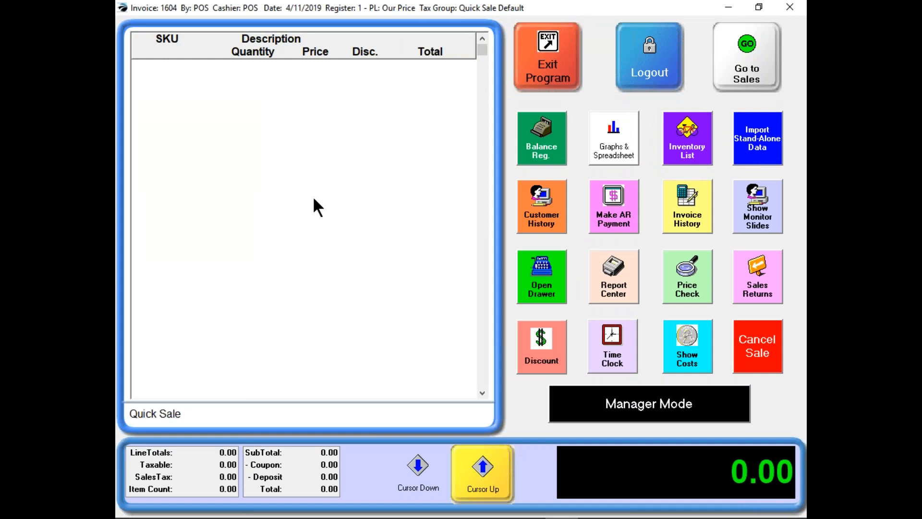
Add one small dark blue Mott T-Shirt SS (MTS-DBLUE-S) to the sale
left_click(745, 48)
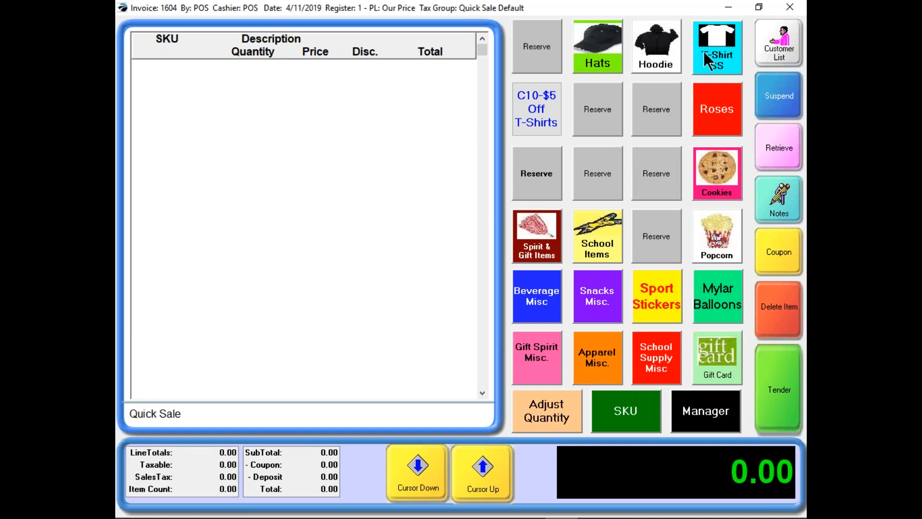
left_click(719, 48)
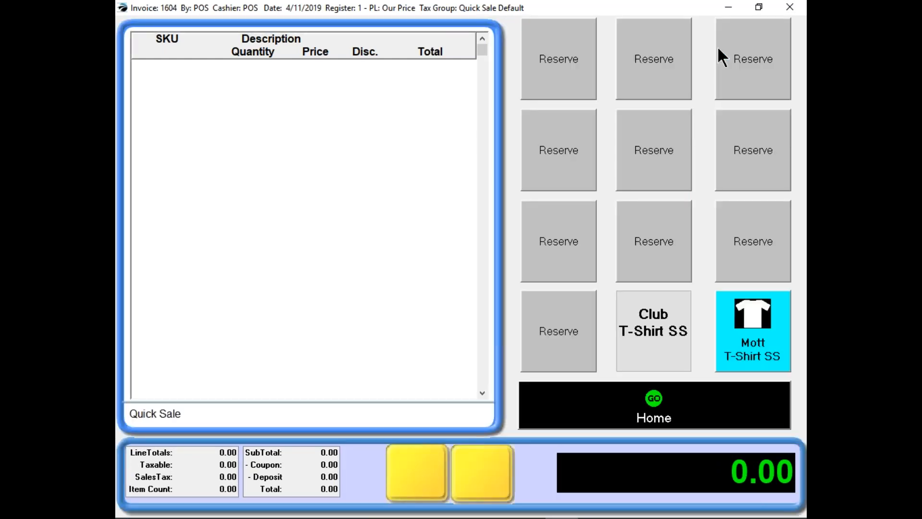
left_click(752, 345)
mouse_move(230, 107)
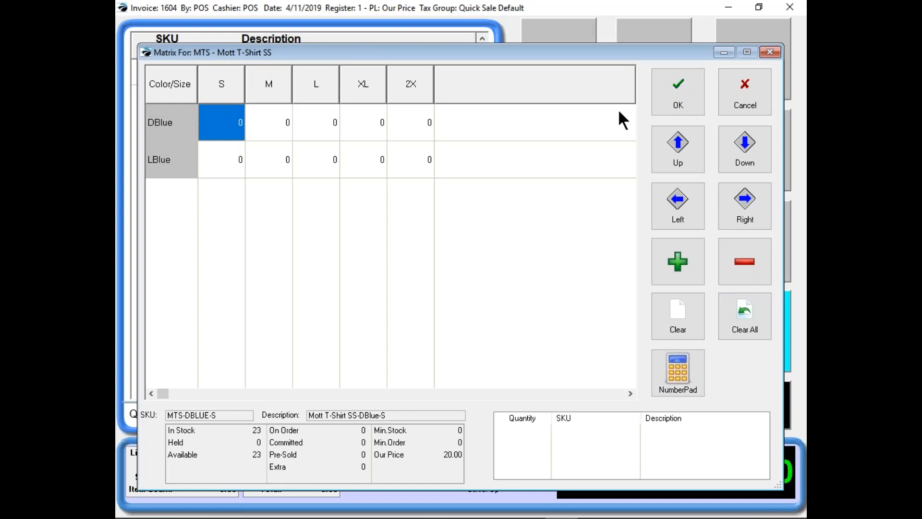
left_click(667, 79)
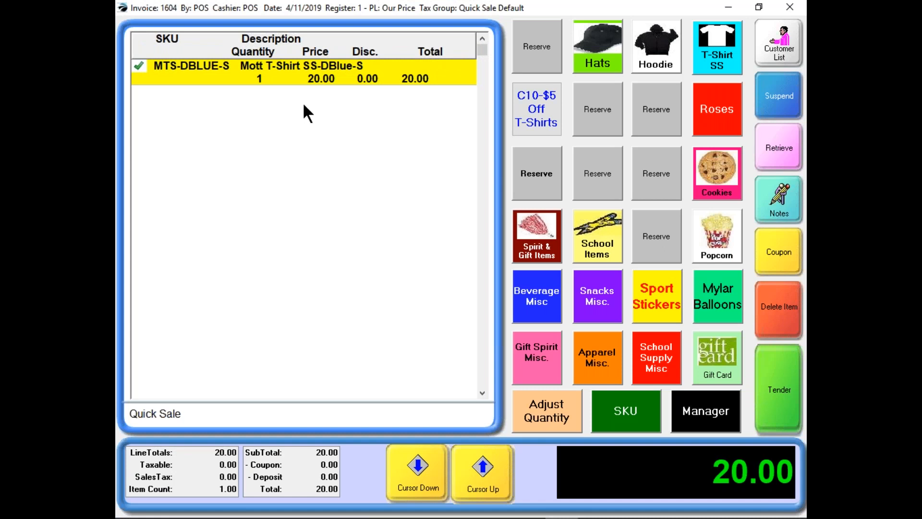
Check the in-stock, held and available quantities in the inventory detail of the Mott T-Shirt line, and close it
right_click(319, 72)
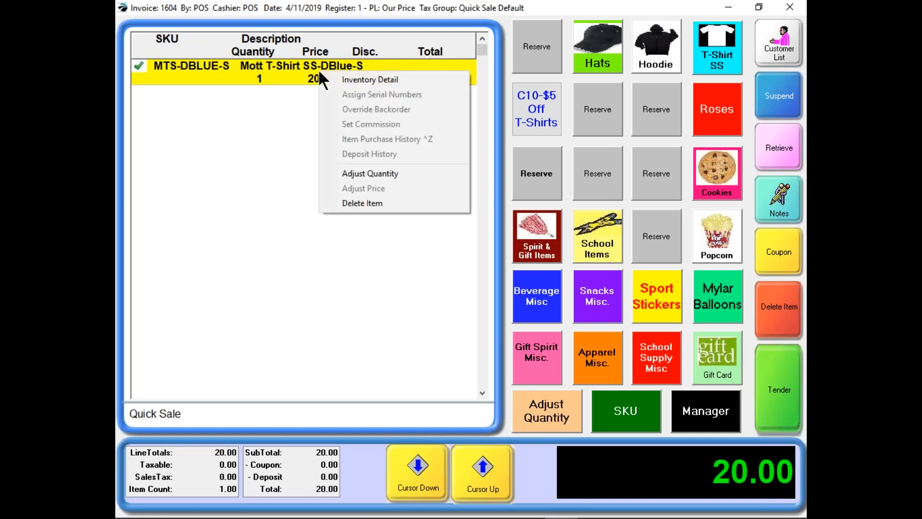
left_click(358, 80)
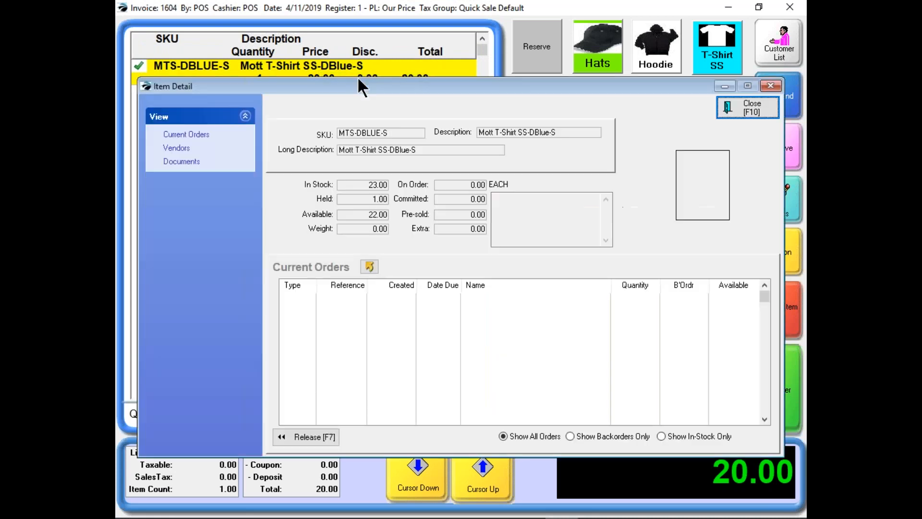
left_click_drag(368, 89, 363, 109)
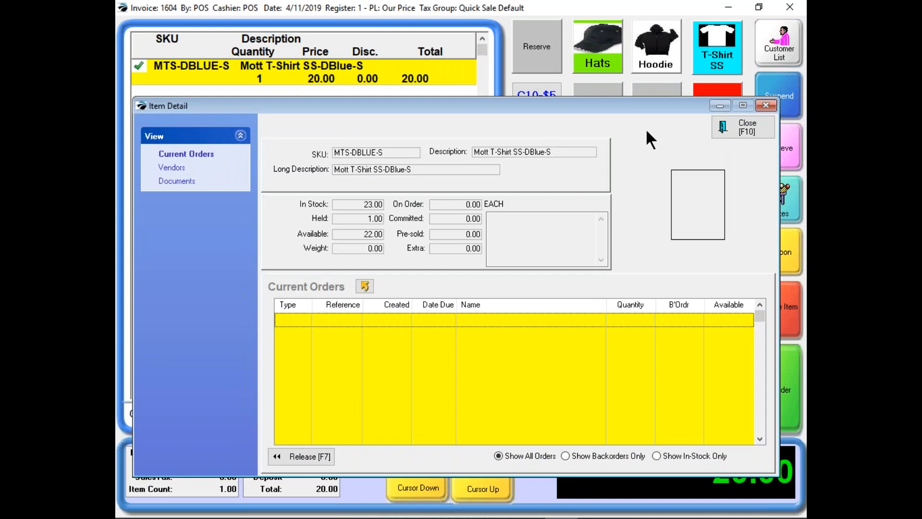
left_click(743, 122)
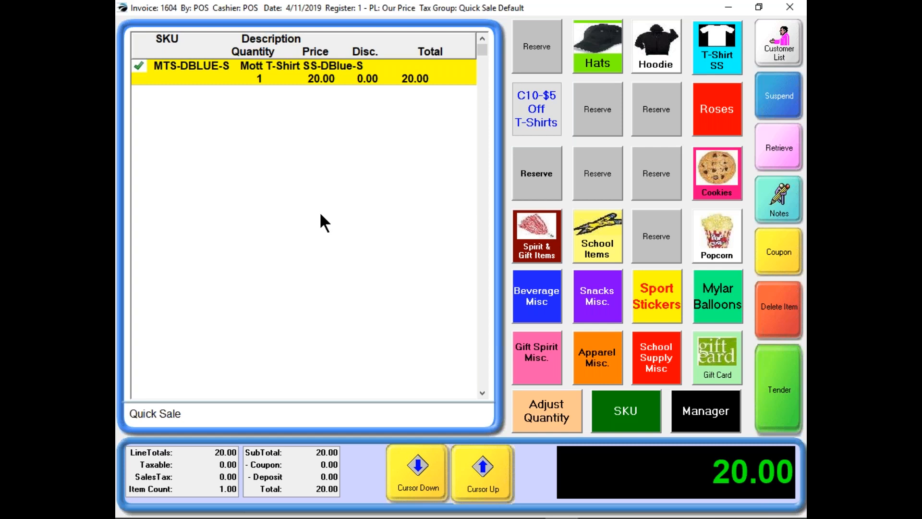
Search the inventory list for SKUs containing "art" anywhere and add CLUB-ART-S to the sale
left_click(705, 420)
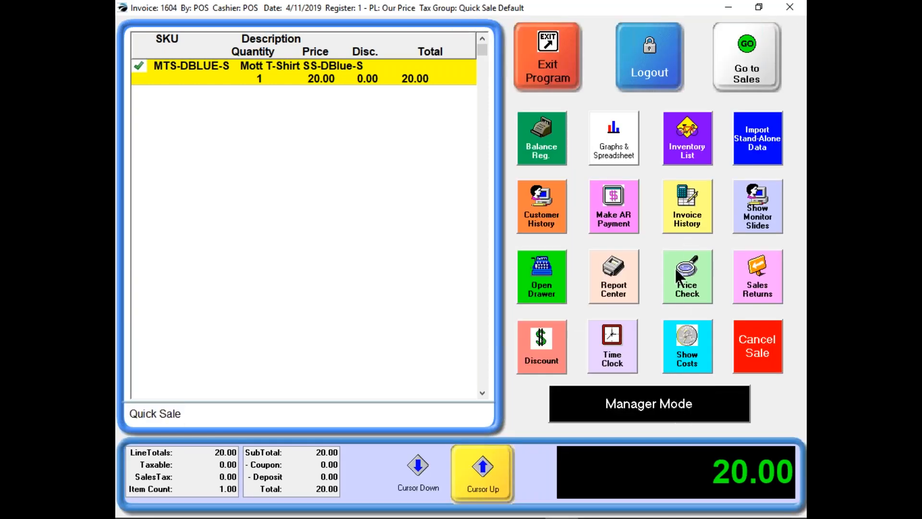
left_click(692, 148)
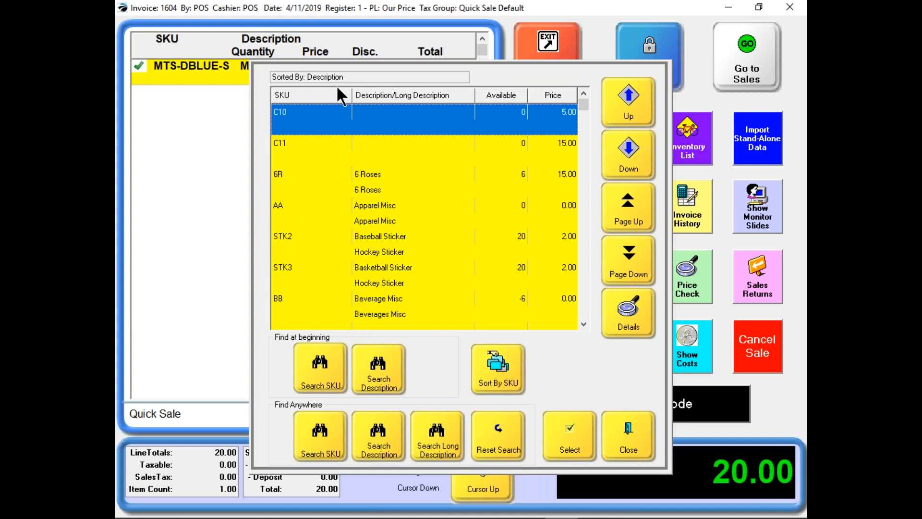
left_click(314, 450)
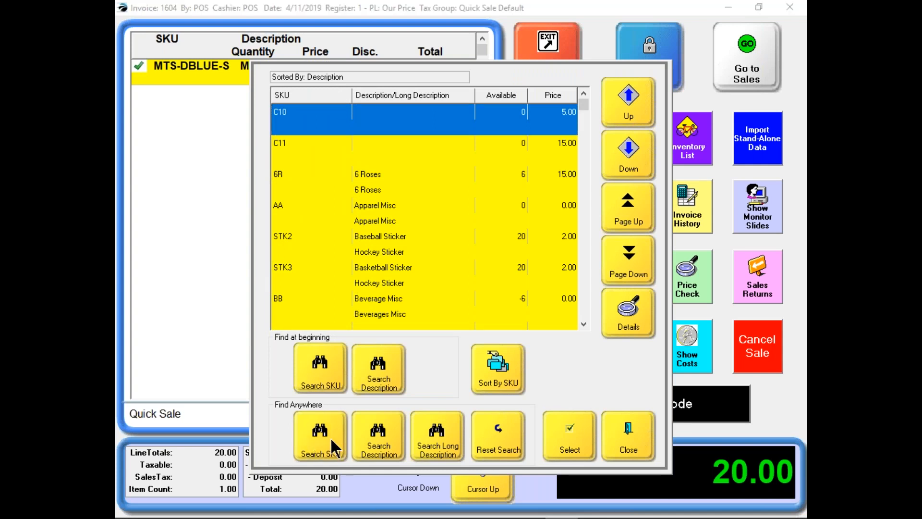
type("art")
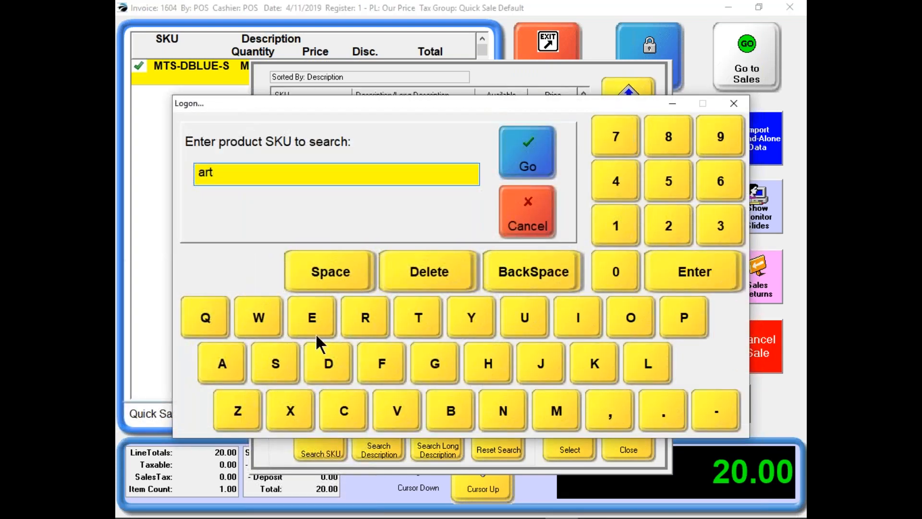
left_click(520, 162)
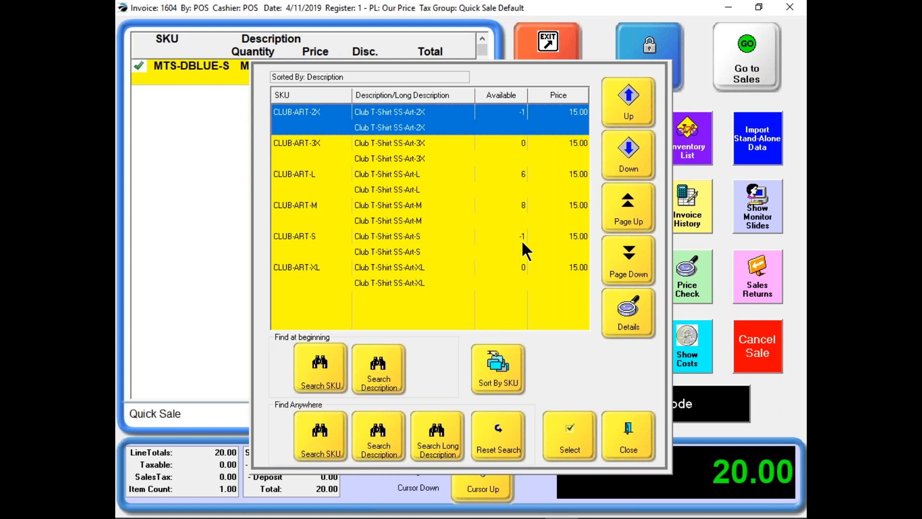
left_click(400, 238)
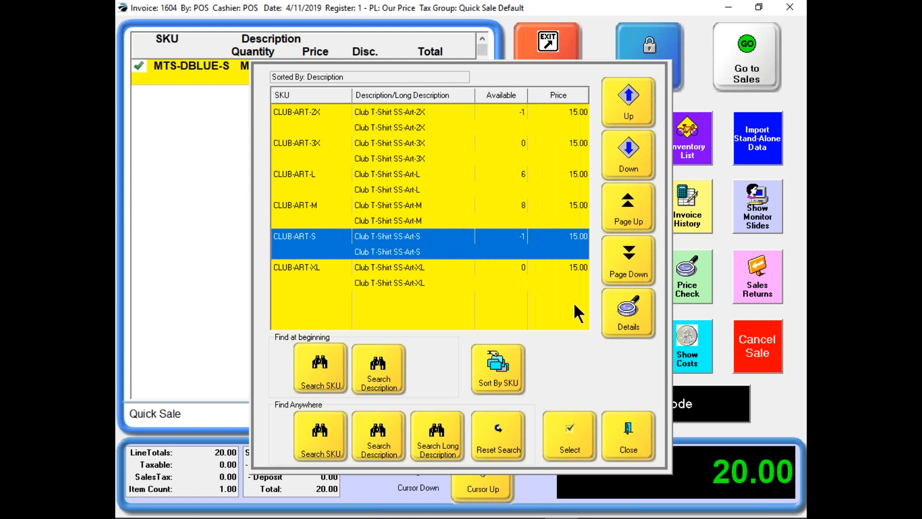
left_click(567, 437)
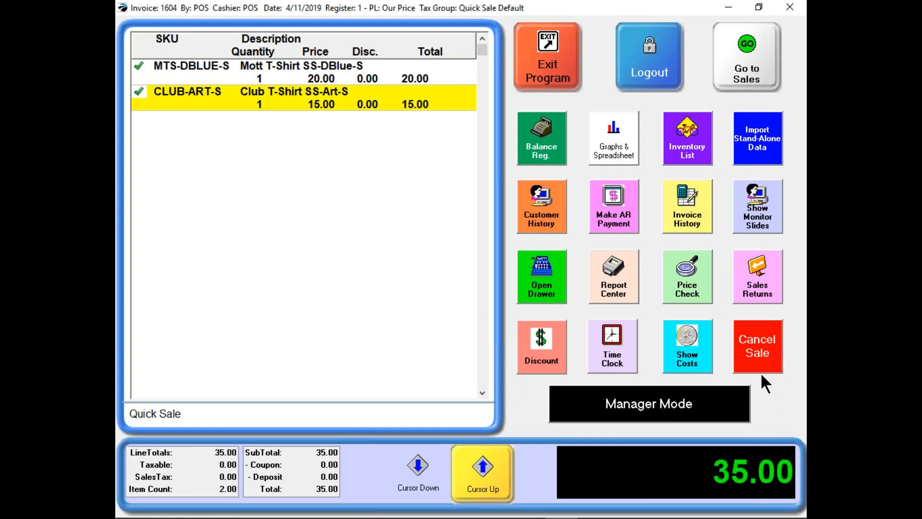
Return to the sales screen, tender two $20 bills in cash and complete the sale
left_click(749, 77)
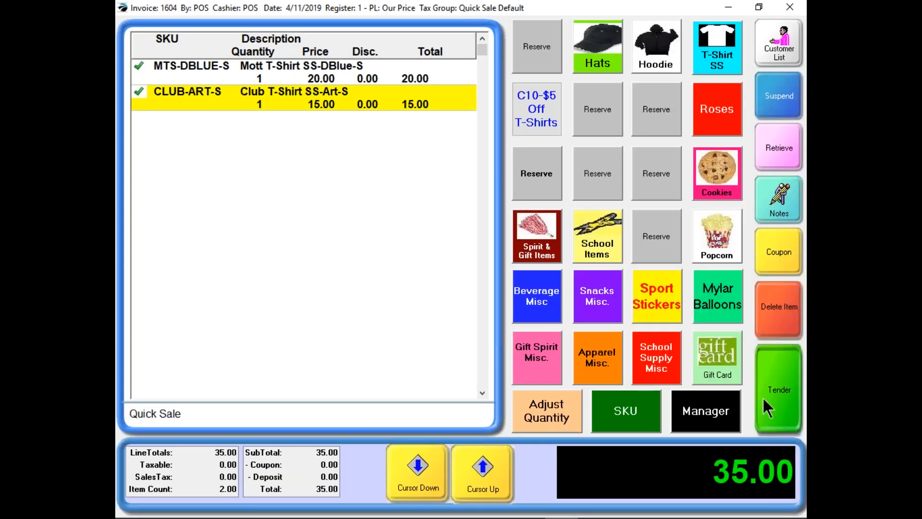
left_click(764, 397)
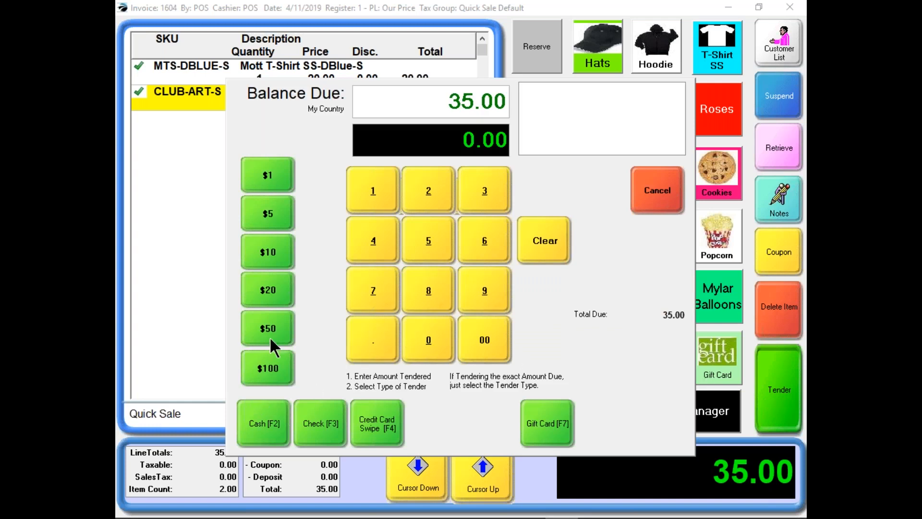
left_click(270, 299)
left_click(270, 300)
left_click(265, 421)
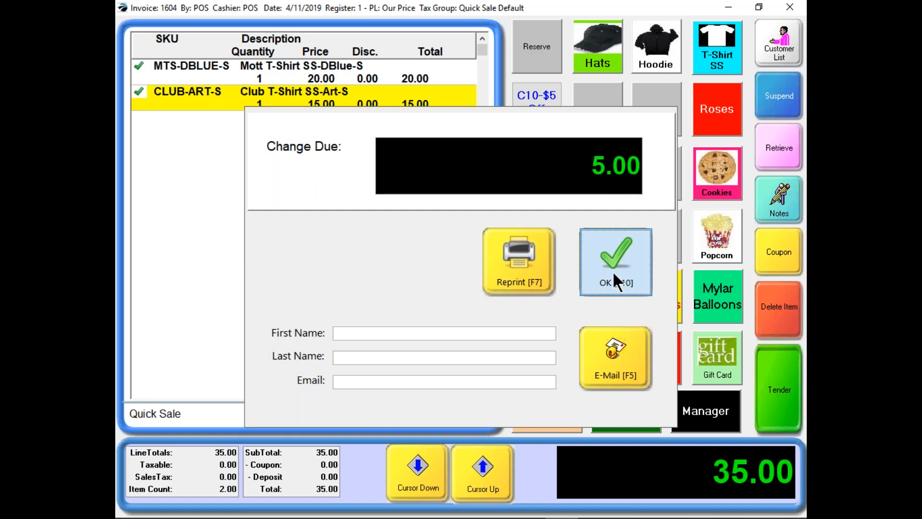
left_click(614, 276)
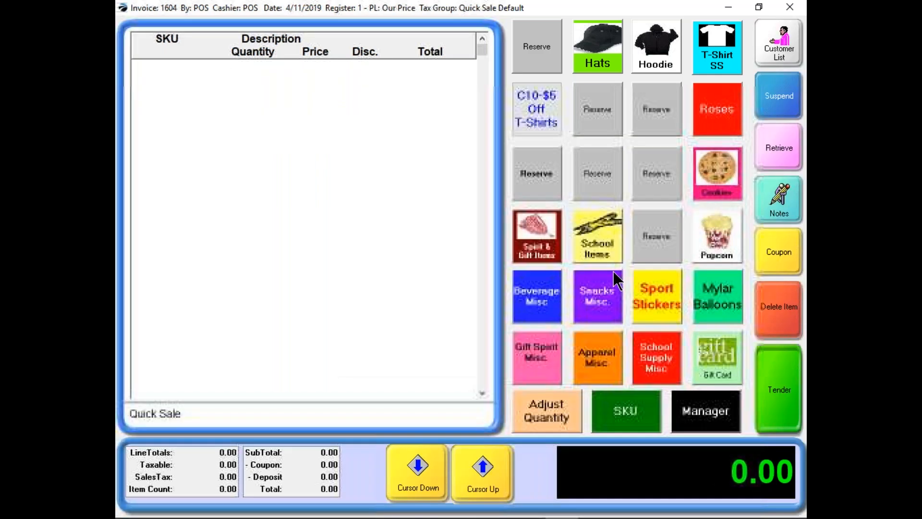
Enter manager mode and open the inventory list filtered to the APPAREL department's T-Shirt Short Sleeve category
left_click(704, 414)
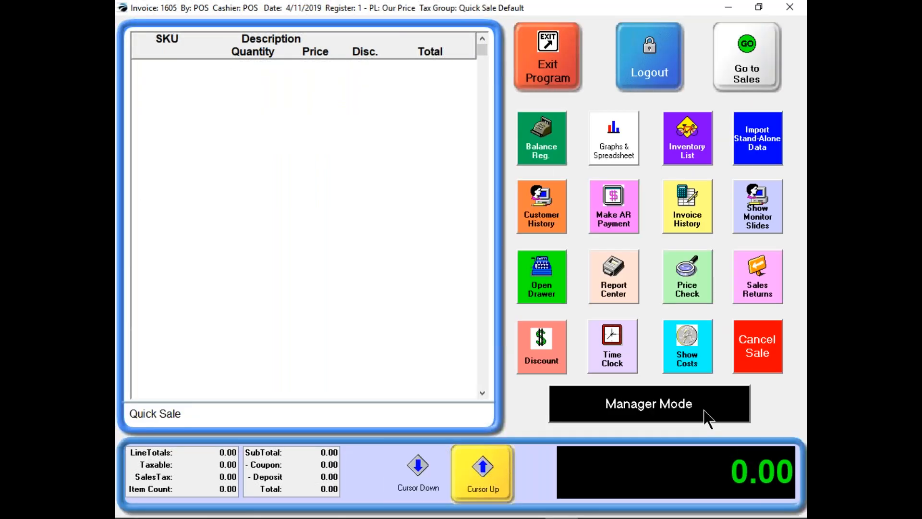
left_click(672, 403)
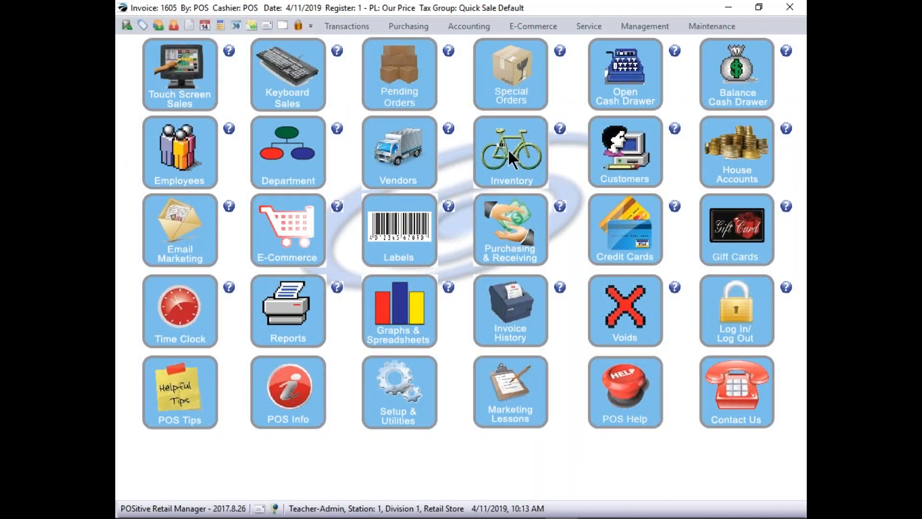
left_click(508, 148)
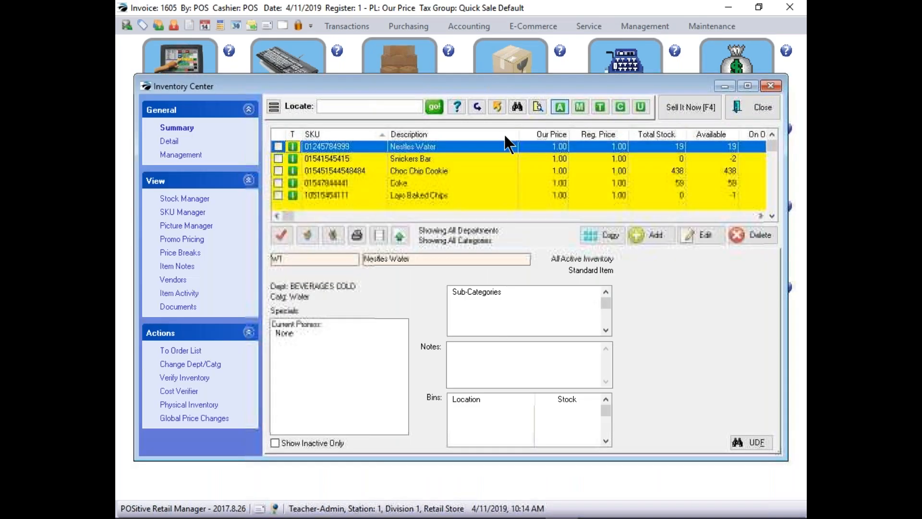
left_click(539, 105)
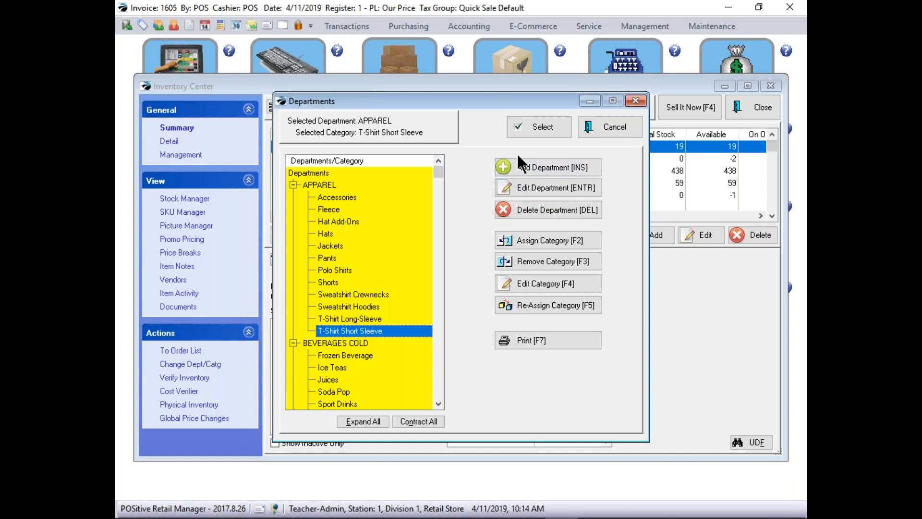
left_click(542, 126)
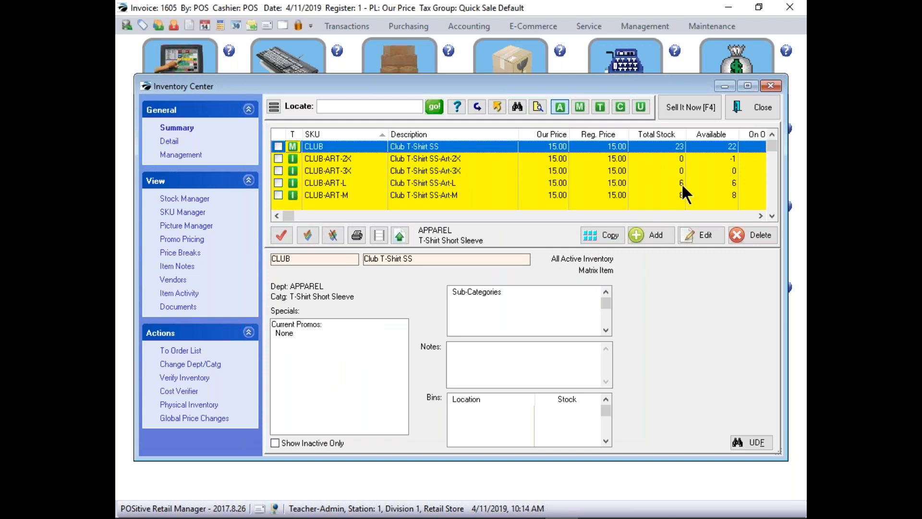
Check the current stock and transaction log of CLUB-ART-S in the Stock Manager, and close the Inventory Center
left_click(771, 214)
left_click(771, 214)
left_click(771, 214)
left_click(771, 213)
left_click(771, 213)
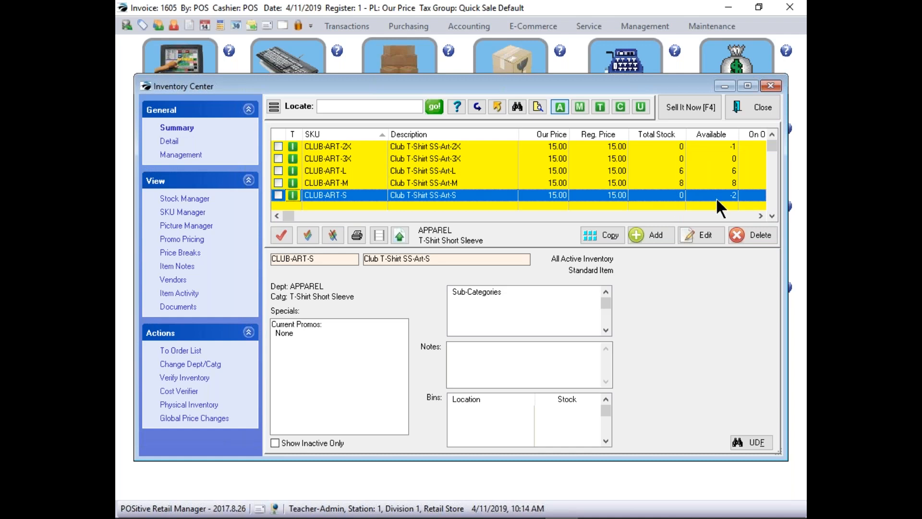
left_click(188, 200)
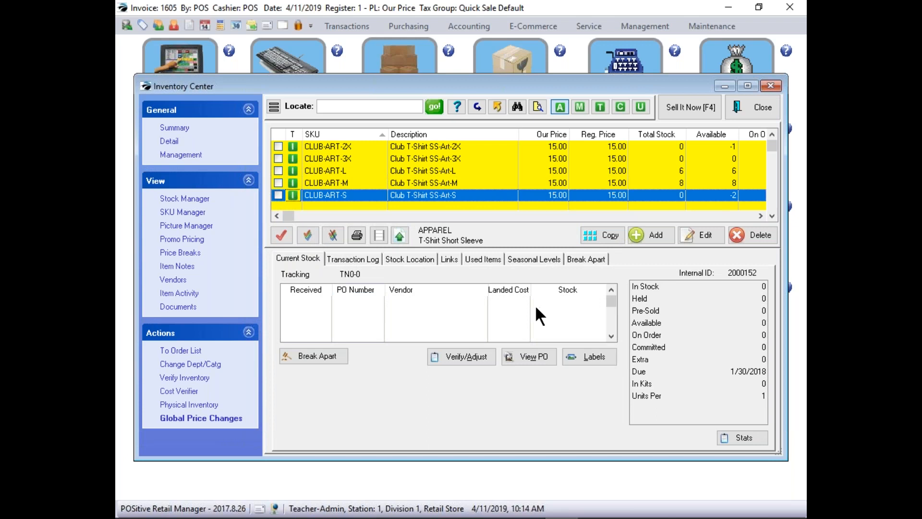
left_click(355, 260)
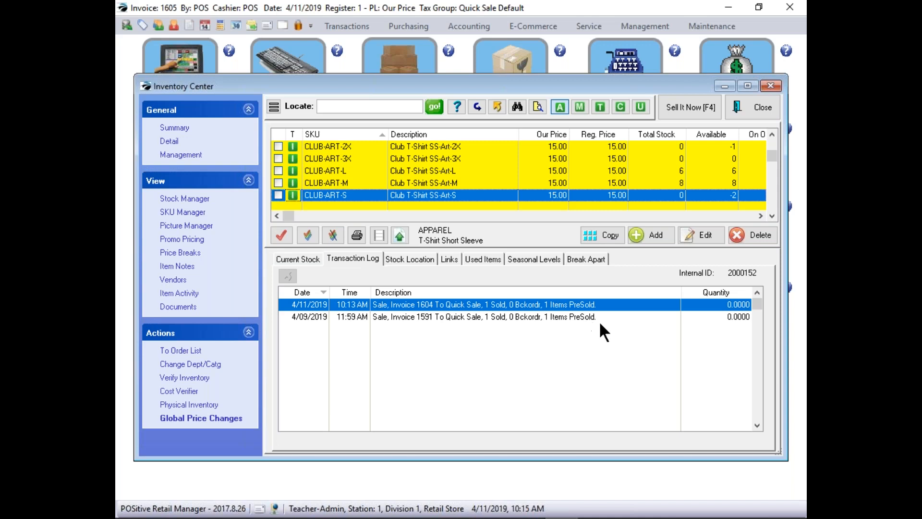
left_click(761, 109)
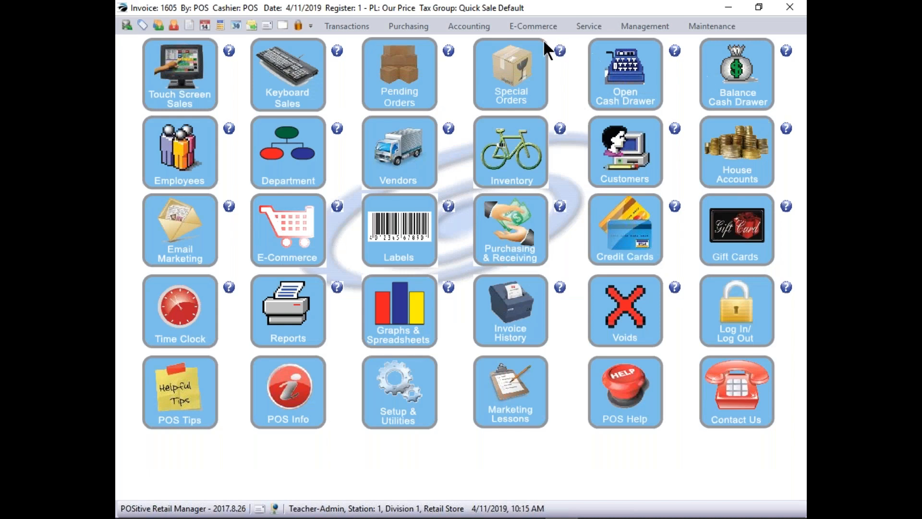
Receive the Apparel Vendor purchase order for 12 CLUB-ART-S shirts into stock, complete the receiving summary and close the Purchase Order Center
left_click(511, 243)
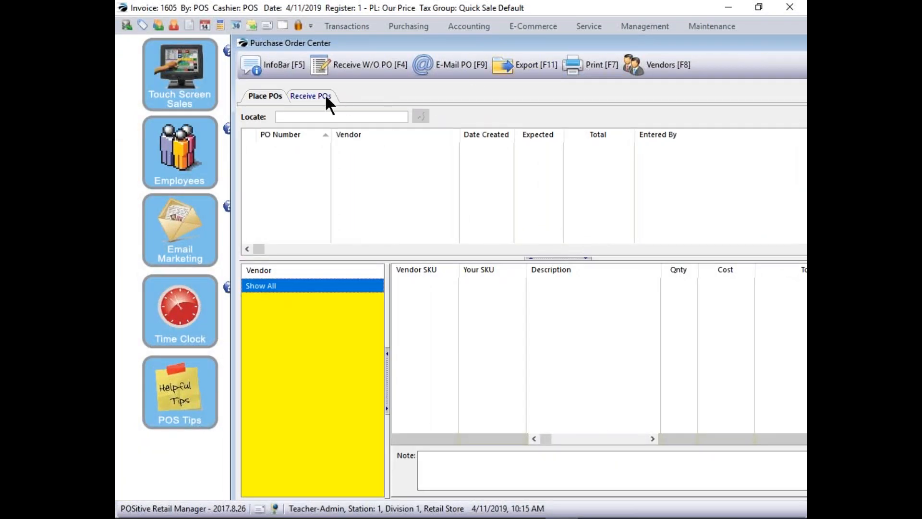
left_click(320, 97)
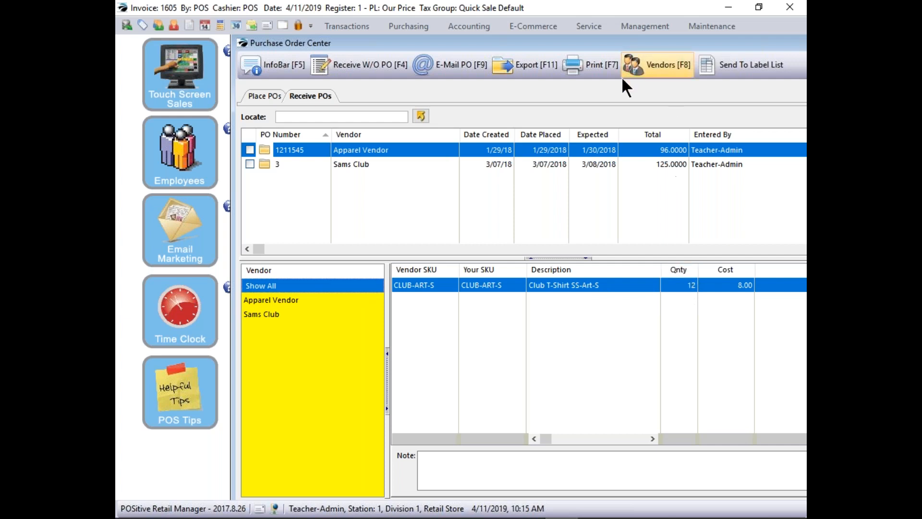
left_click_drag(596, 40, 353, 62)
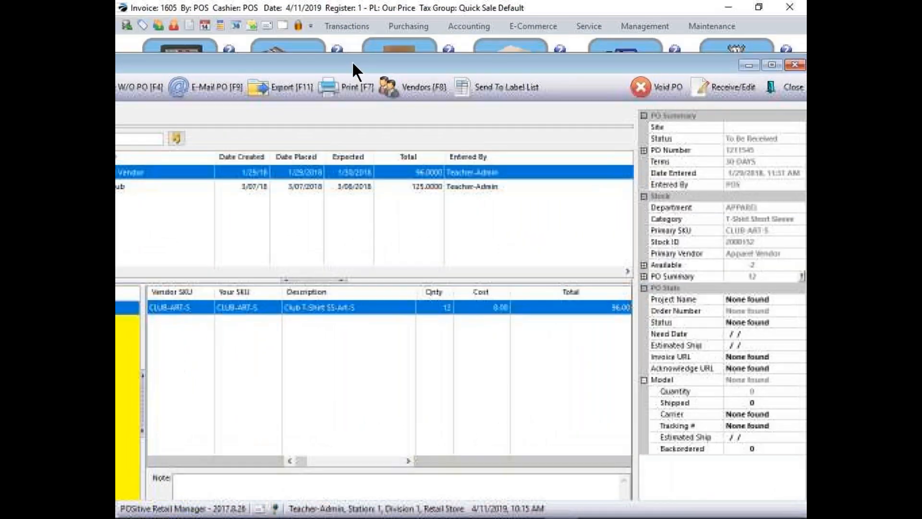
left_click(711, 85)
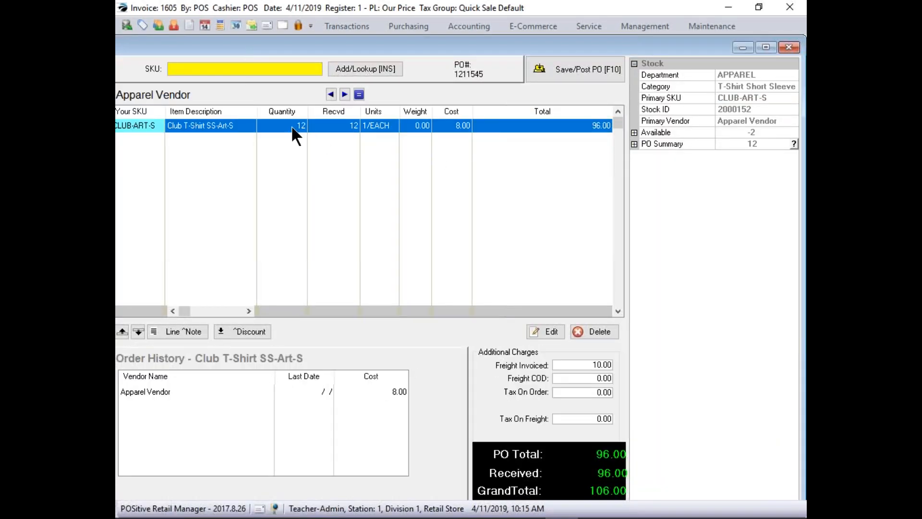
left_click(583, 70)
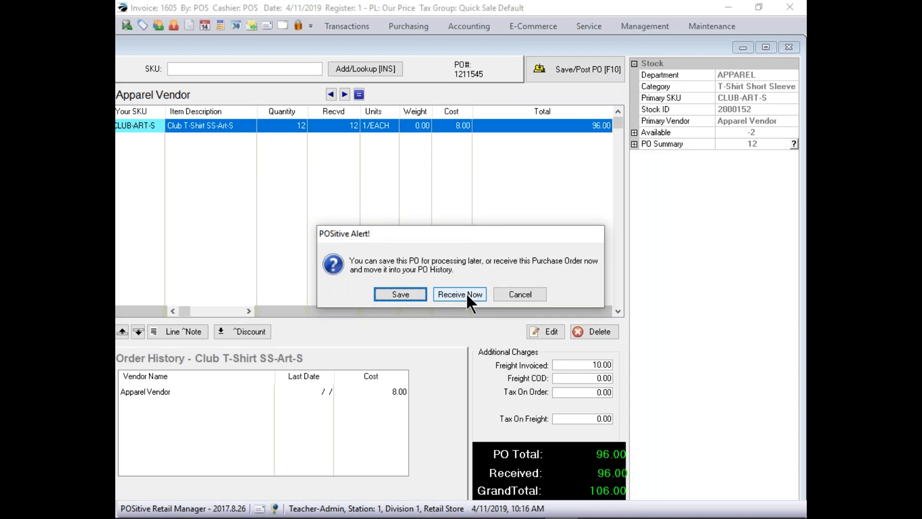
left_click(465, 292)
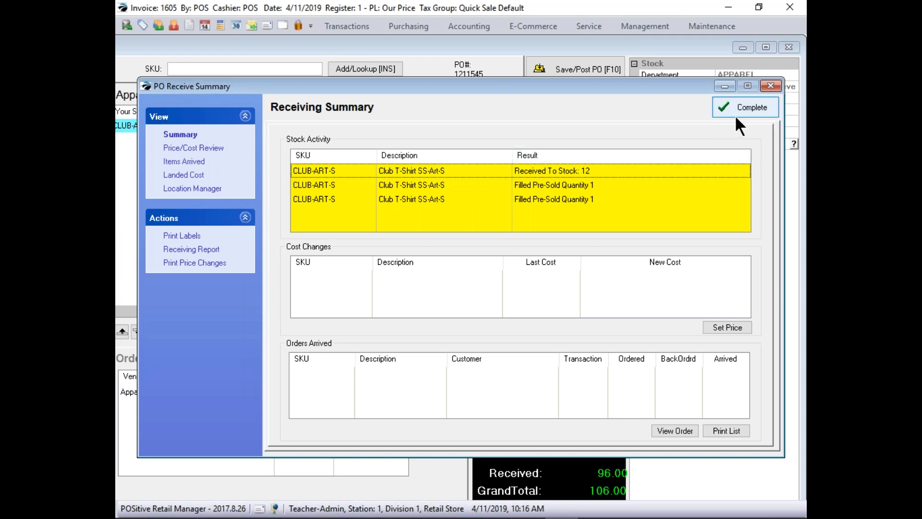
left_click(750, 106)
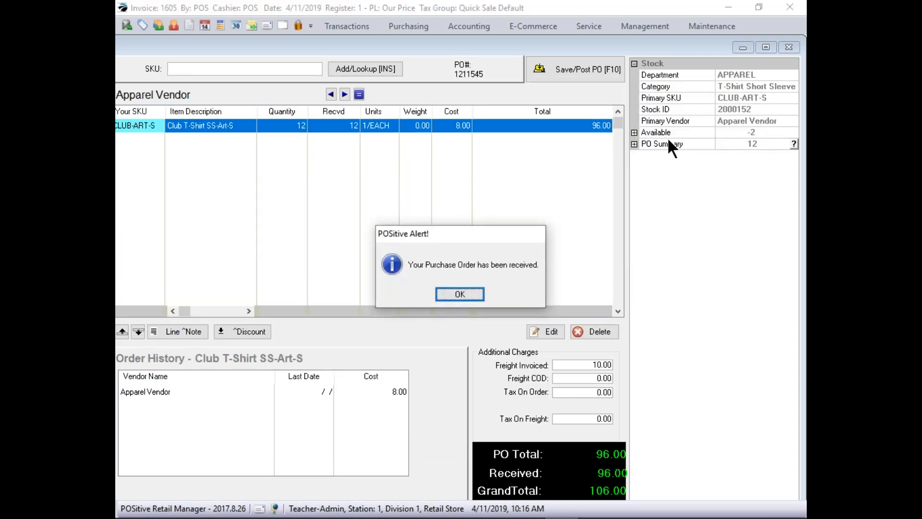
left_click(457, 296)
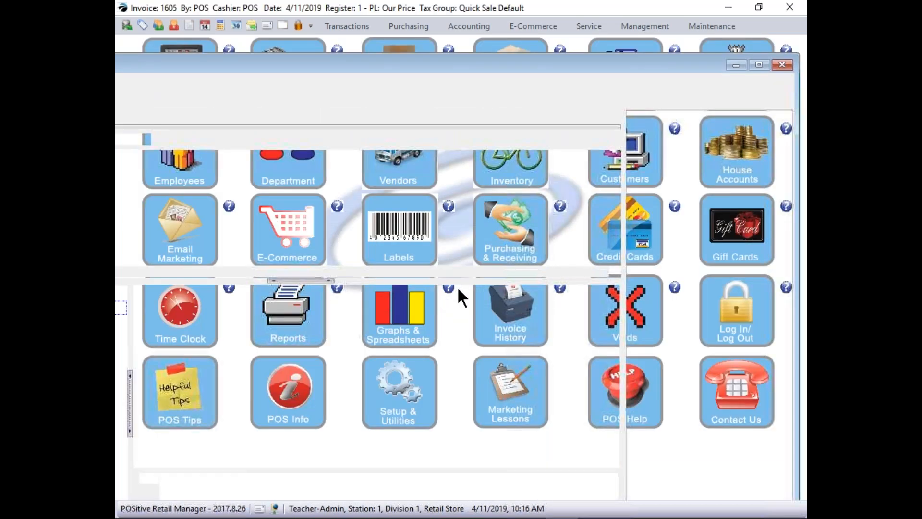
left_click(778, 89)
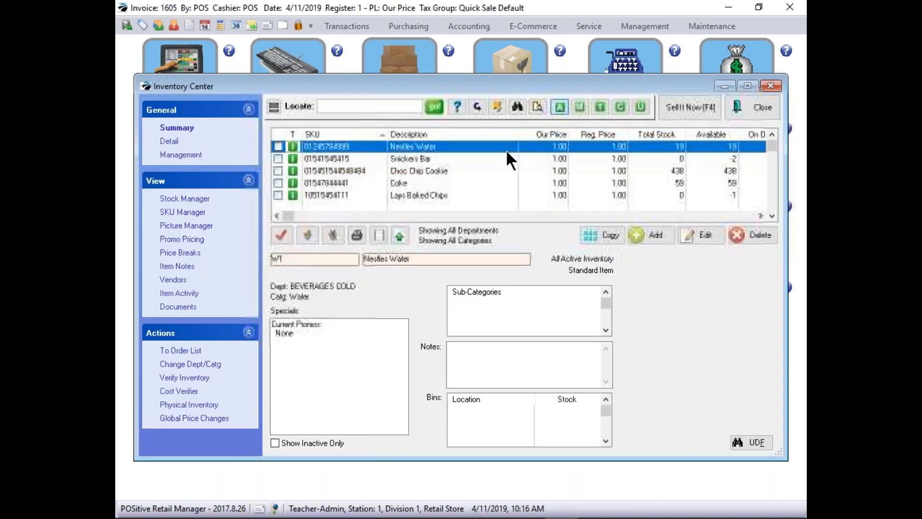
Filter the reopened inventory list to T-Shirt Short Sleeve again and go down to the CLUB-ART-S row to check its stock
left_click(538, 104)
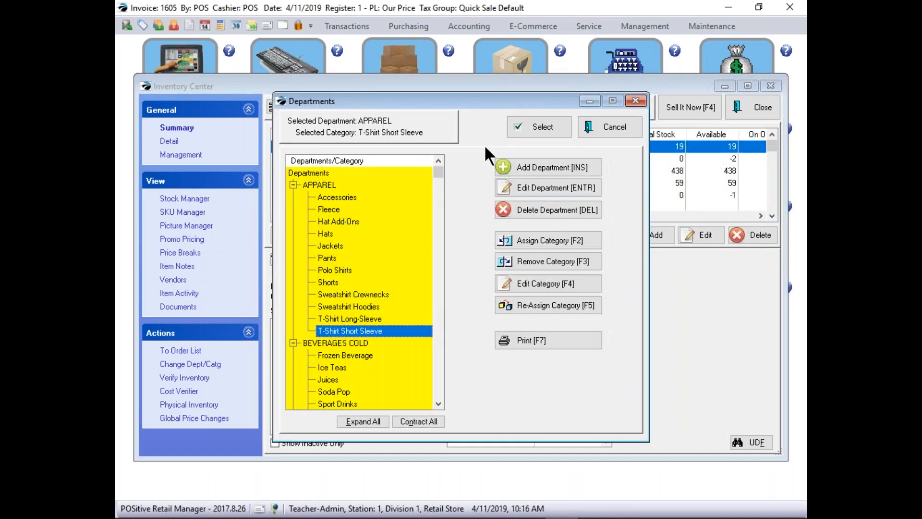
left_click(539, 126)
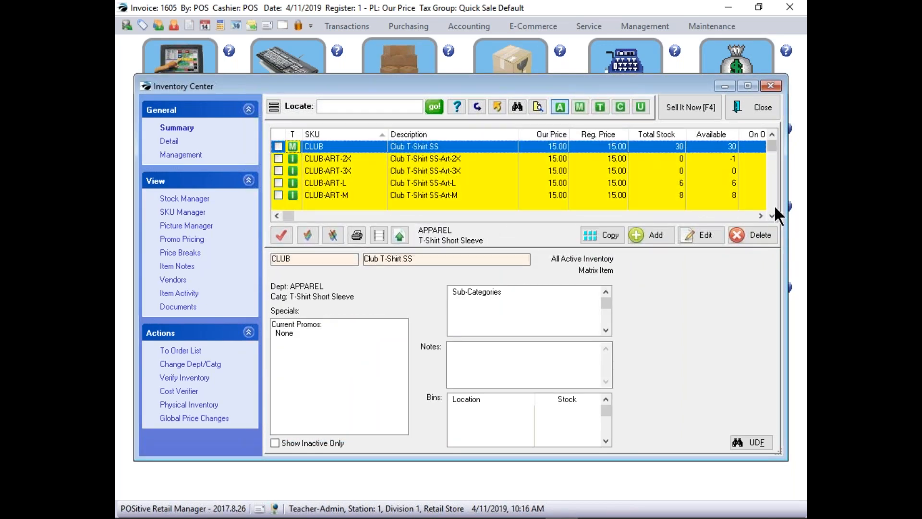
key("Down")
key("Down")
key("Down")
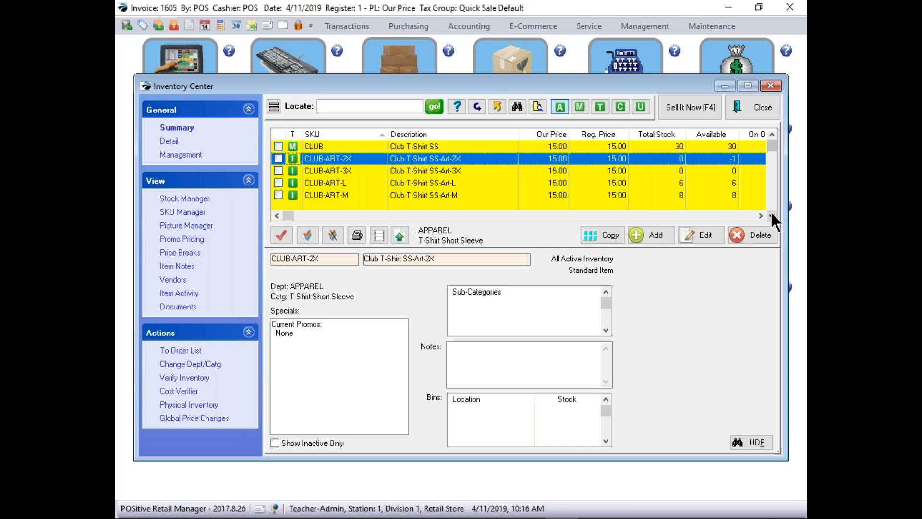
key("Down")
key("Down")
key("Down")
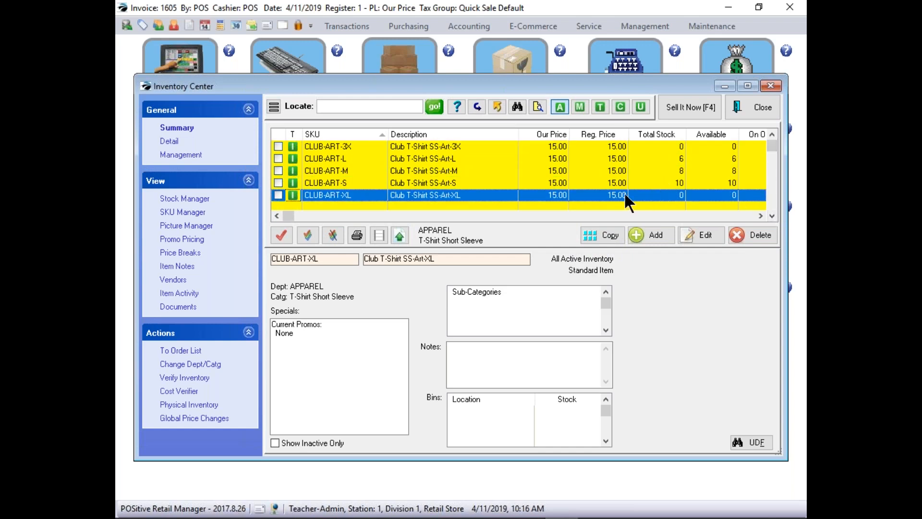
Review the Stock Manager transaction log of CLUB-ART-S for the received and pre-sold quantities
left_click(192, 201)
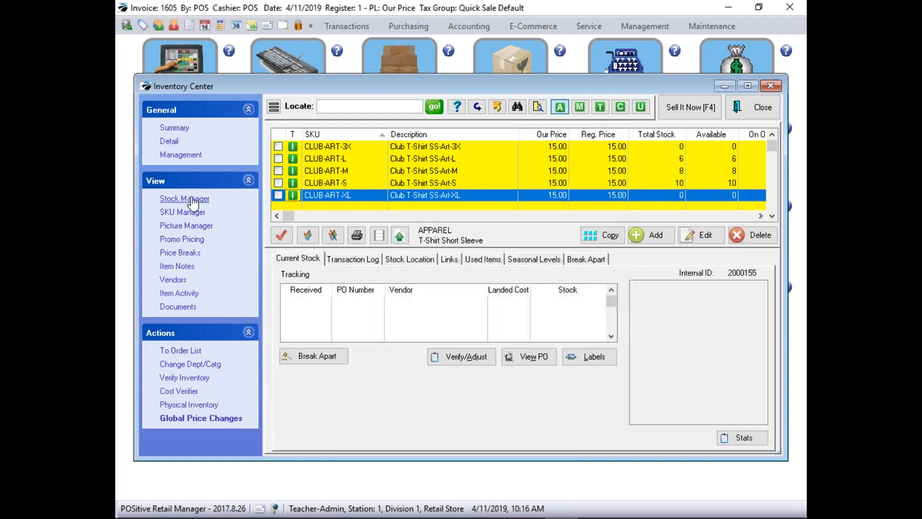
left_click(362, 255)
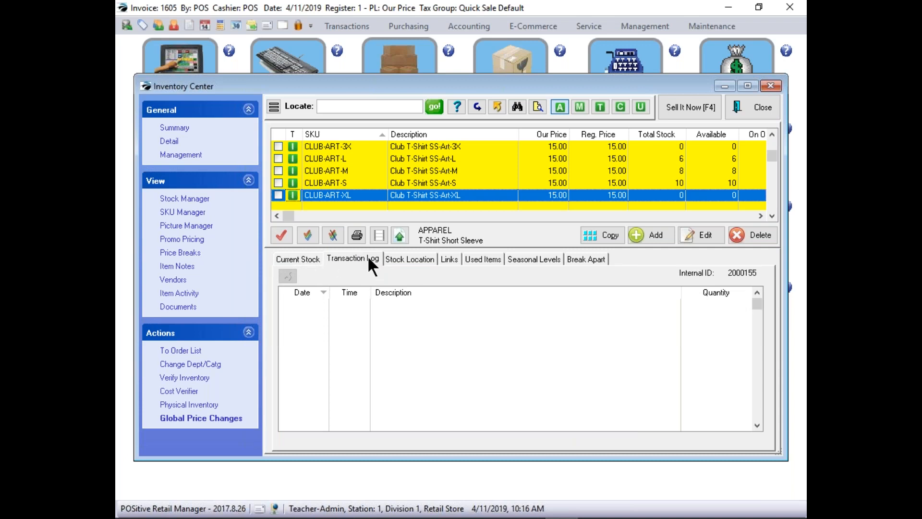
left_click(447, 183)
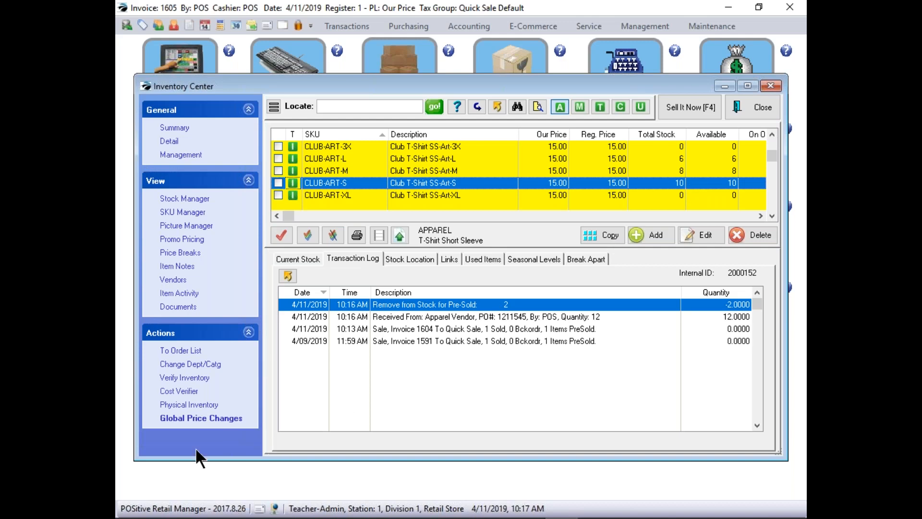
Switch to the Stock Management.pptx slide show in PowerPoint and advance to the "New Tricks" slide
left_click_drag(115, 144, 394, 68)
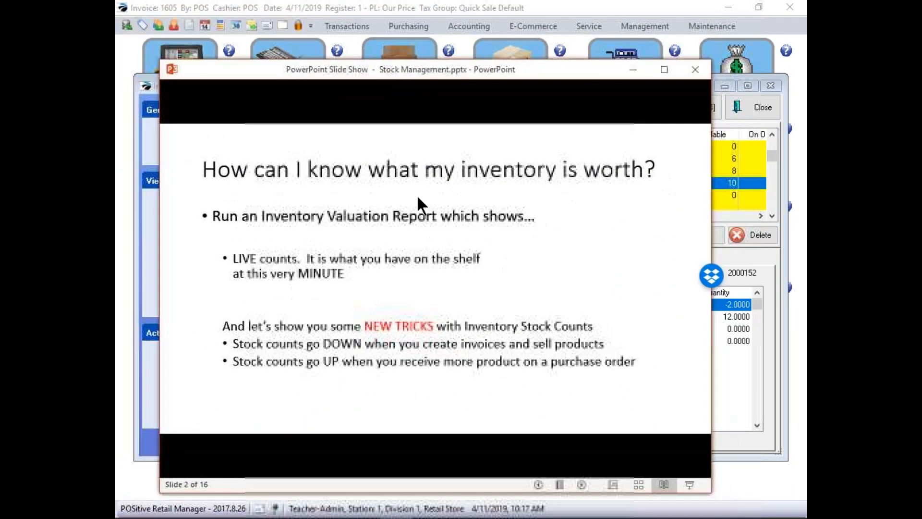
left_click(581, 484)
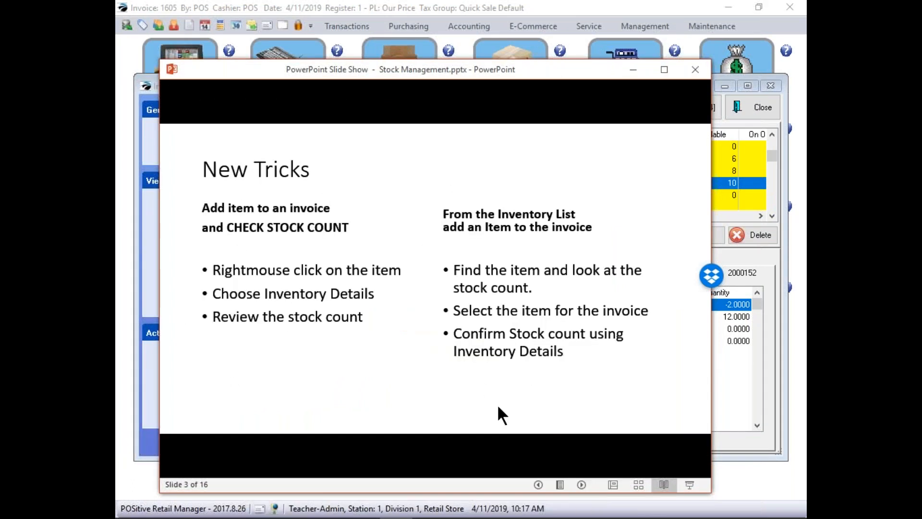
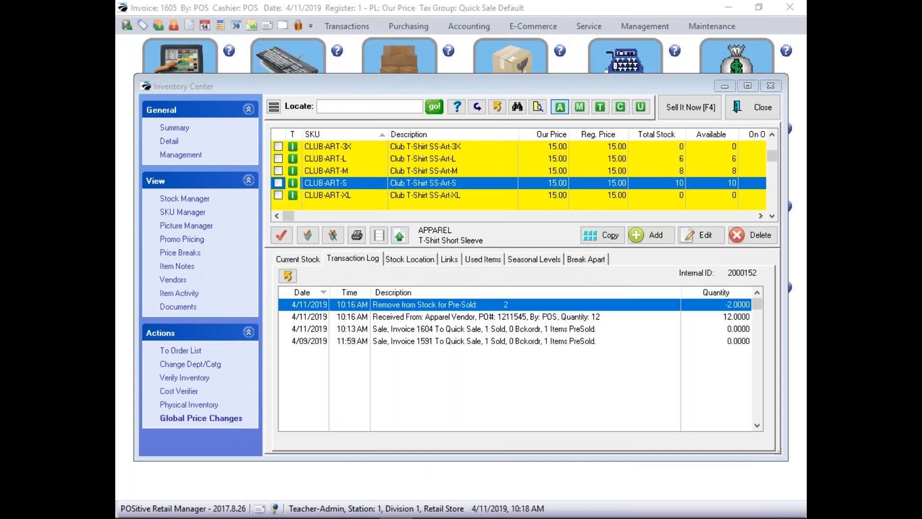
Clear the category filter in the Inventory Center and locate SKU C3, the Sugar Cookie
left_click(476, 105)
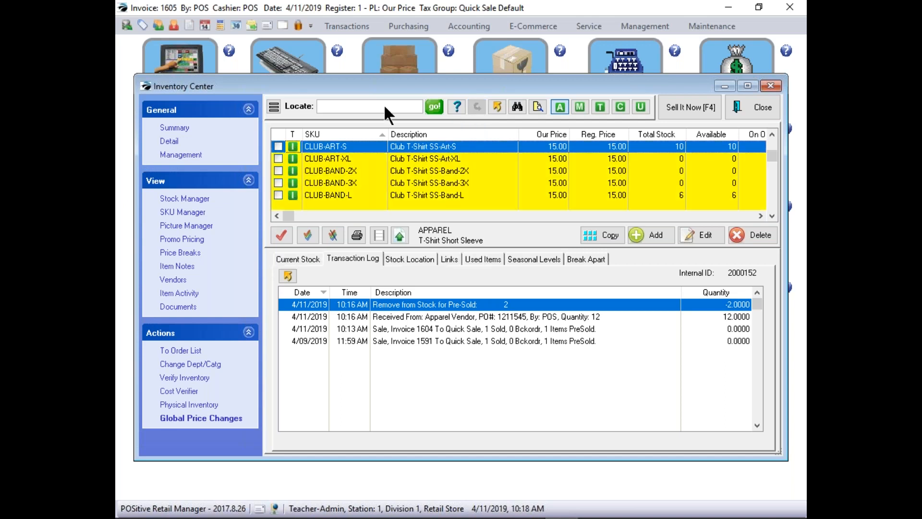
left_click(341, 104)
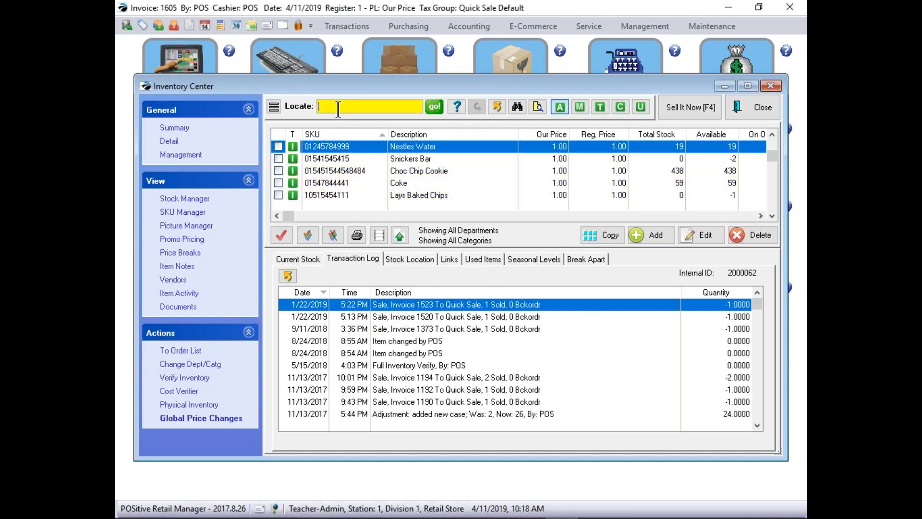
type("C3")
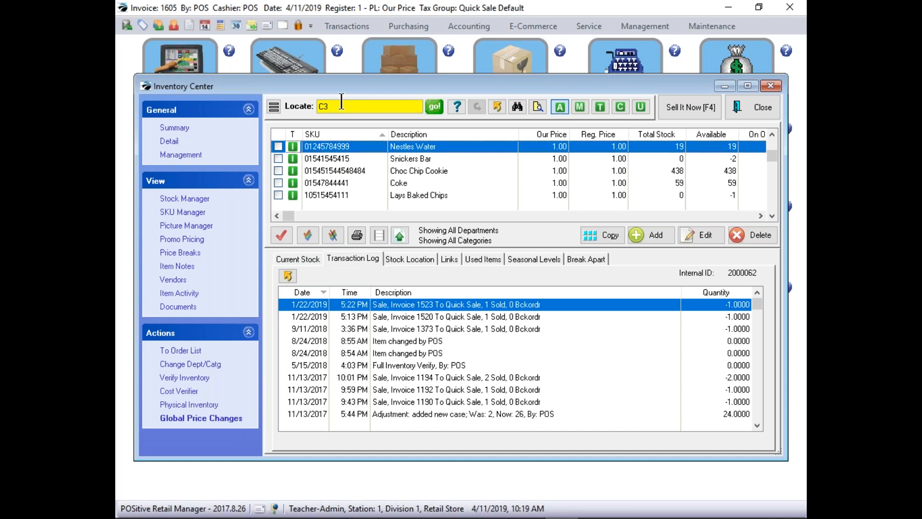
key("Return")
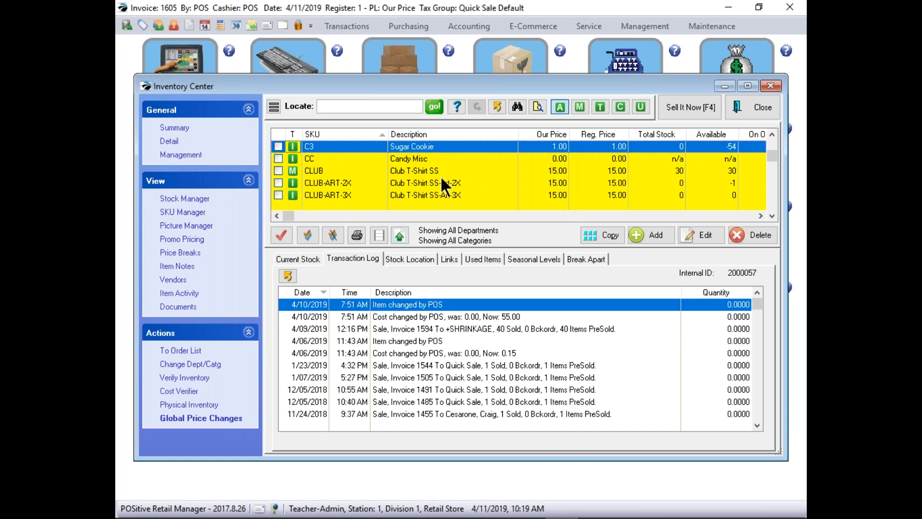
Adjust the Sugar Cookie's (C3) current stock in Stock Manager to a new quantity of 36 with the reason "stock adjustment"
left_click(184, 200)
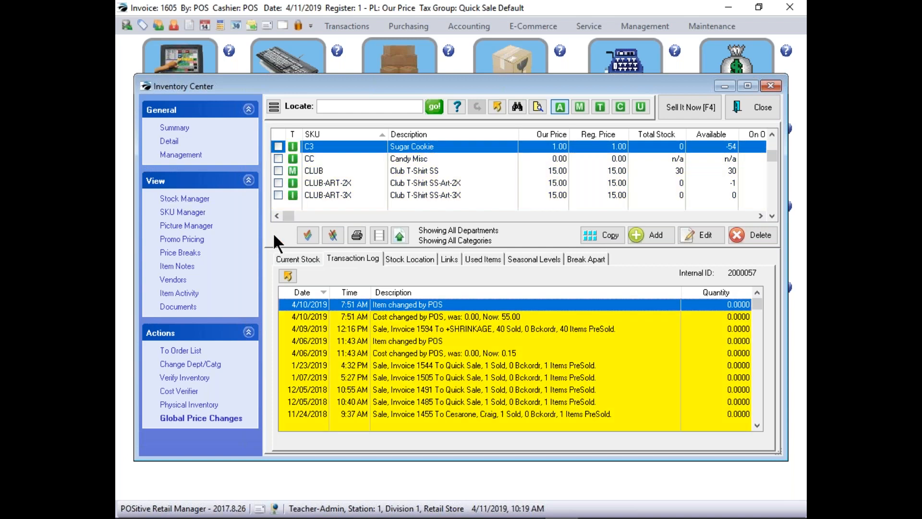
left_click(297, 257)
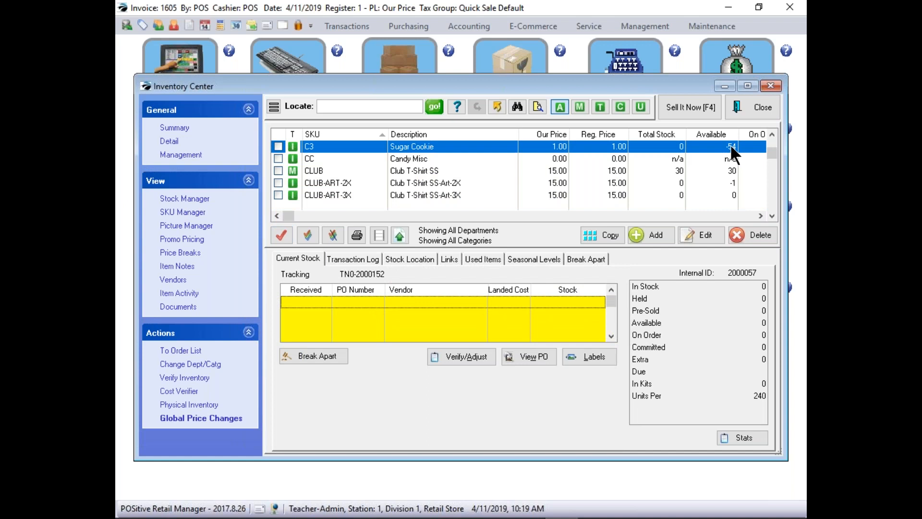
left_click(462, 356)
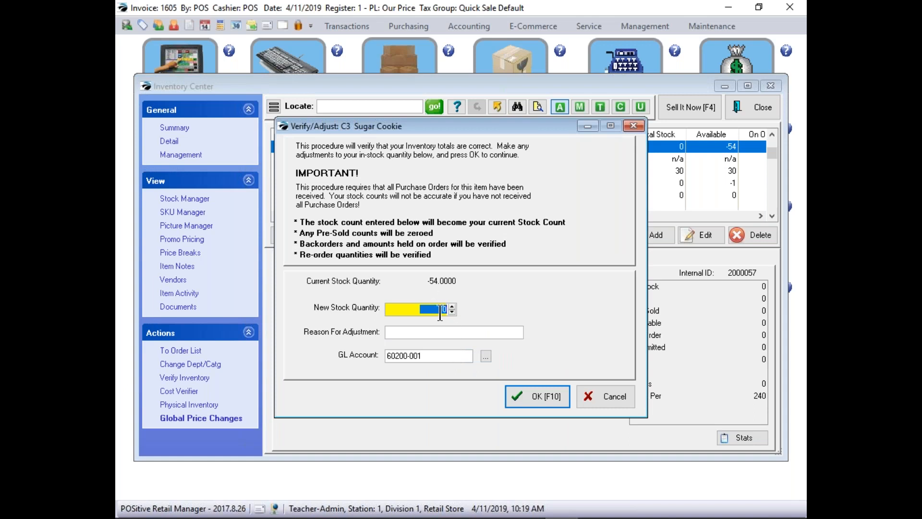
type("36")
left_click(419, 331)
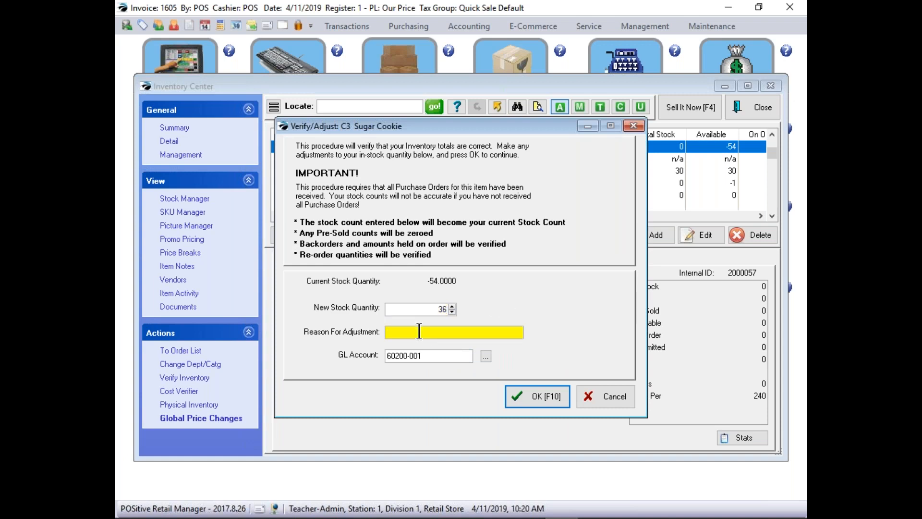
type("stock adjustmen")
type("tment")
left_click_drag(512, 128, 500, 212)
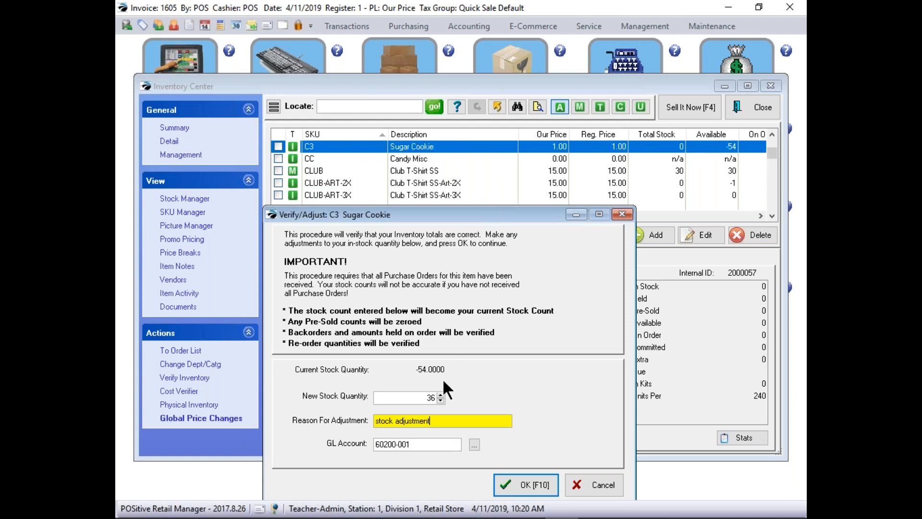
left_click(519, 482)
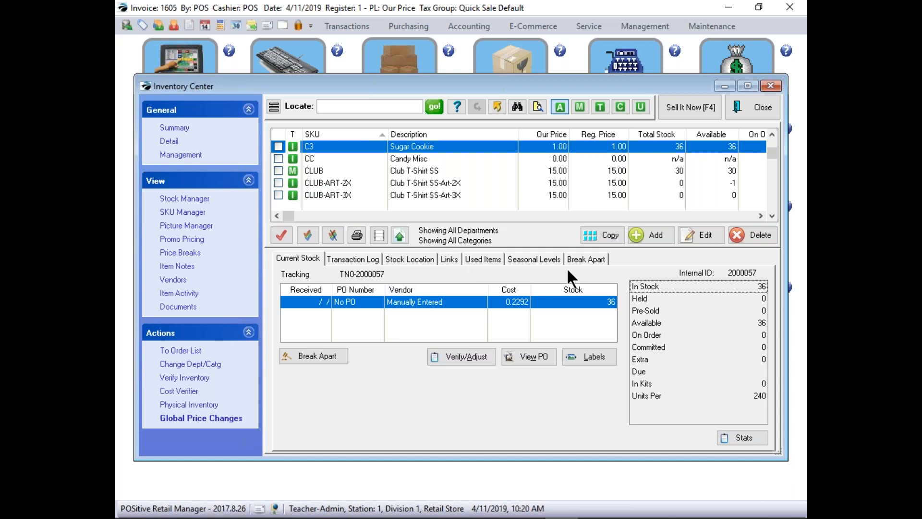
Review the Sugar Cookie's transaction log for the stock adjustment entry, and close the Inventory Center
left_click(363, 261)
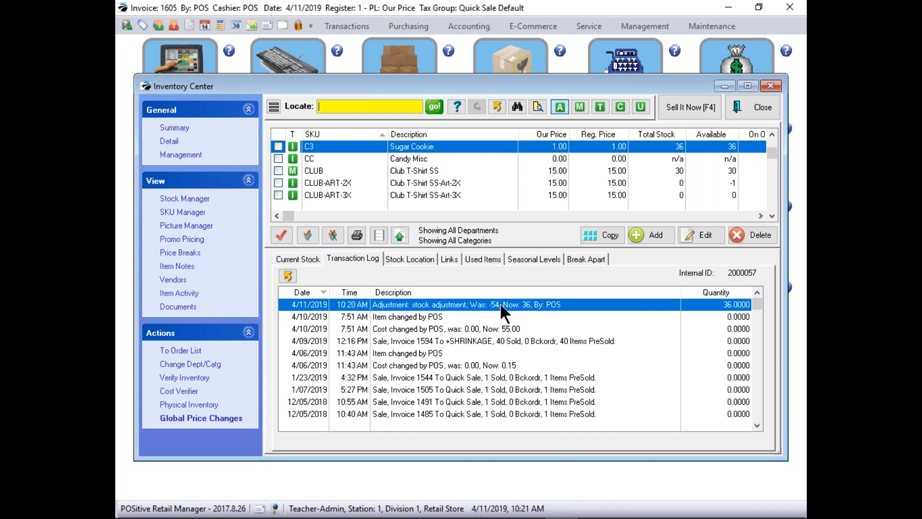
left_click(460, 315)
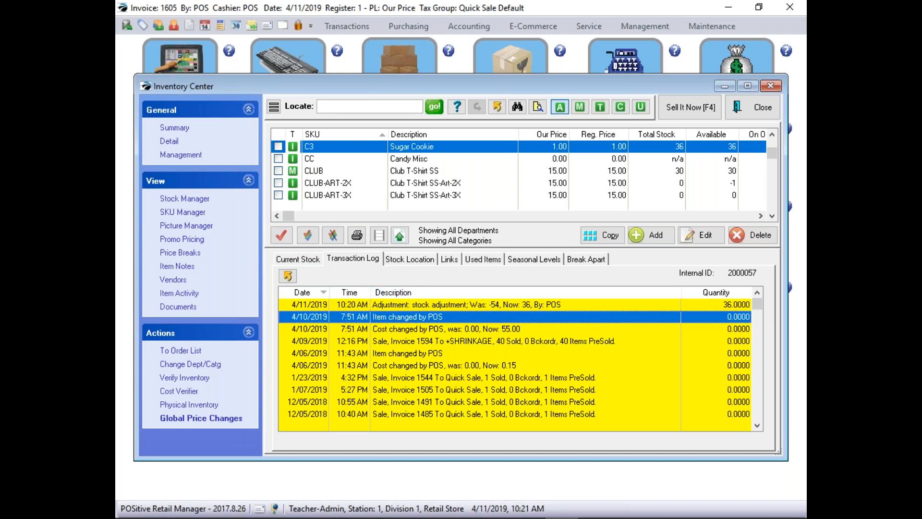
left_click(397, 517)
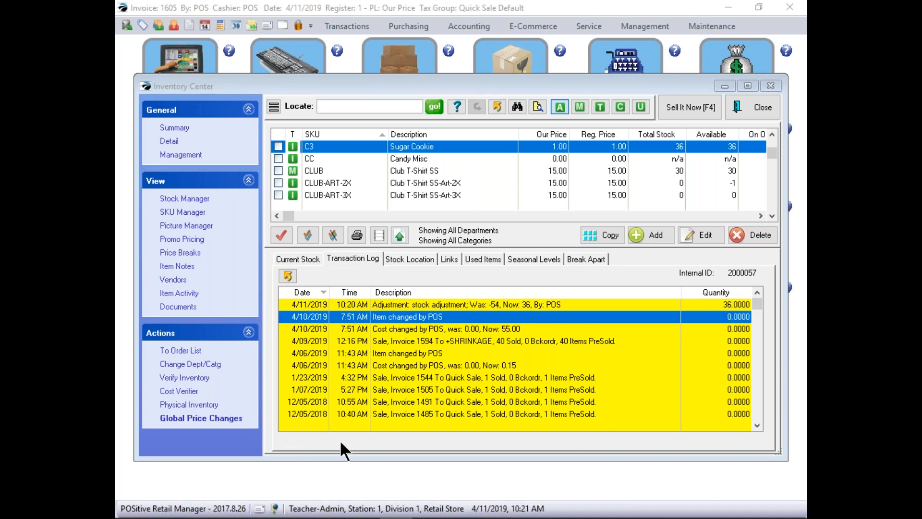
left_click(770, 132)
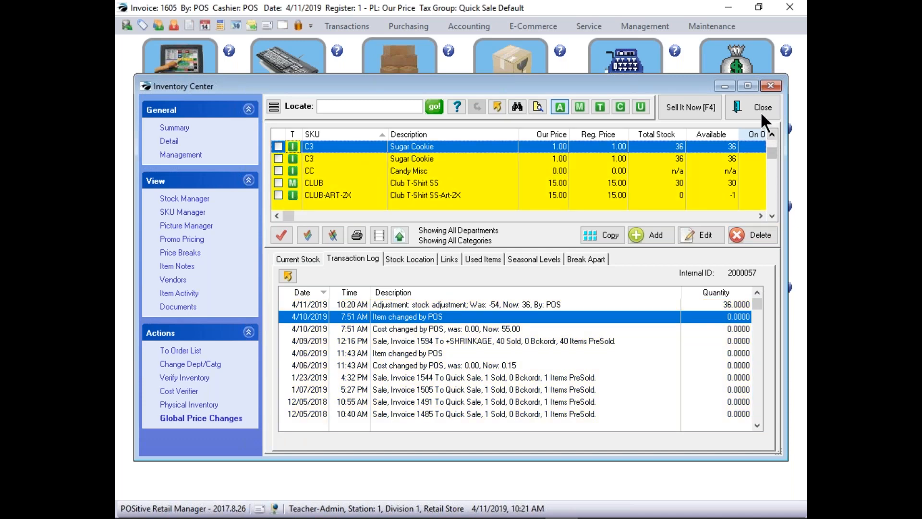
left_click(758, 108)
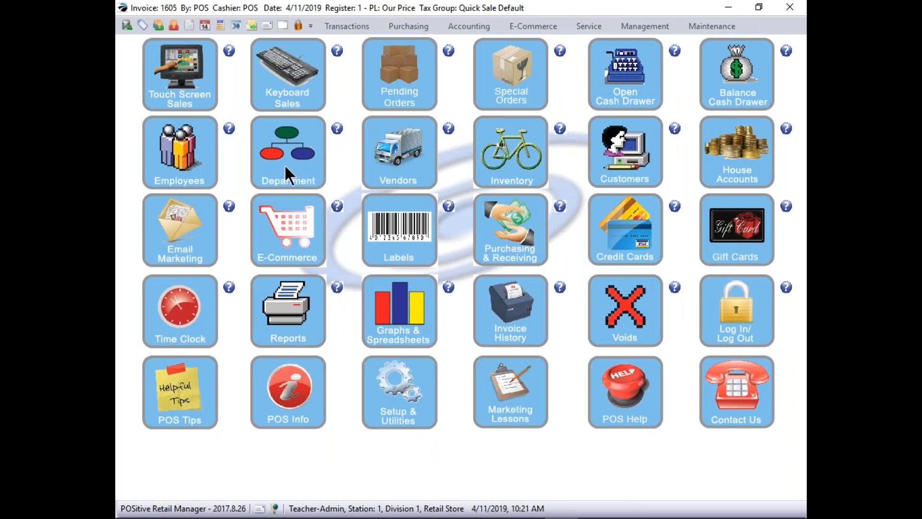
Start a touch screen sale and assign it to the +SHRINKAGE customer account
left_click(165, 80)
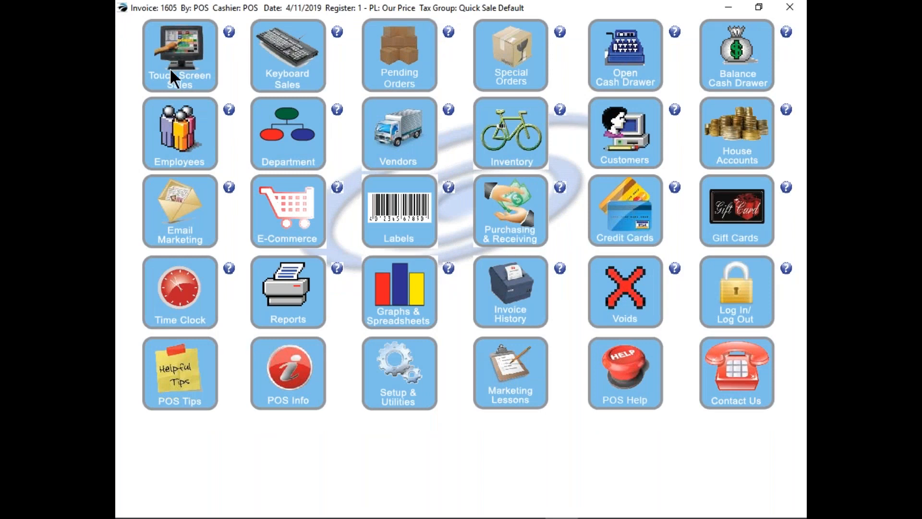
left_click(179, 66)
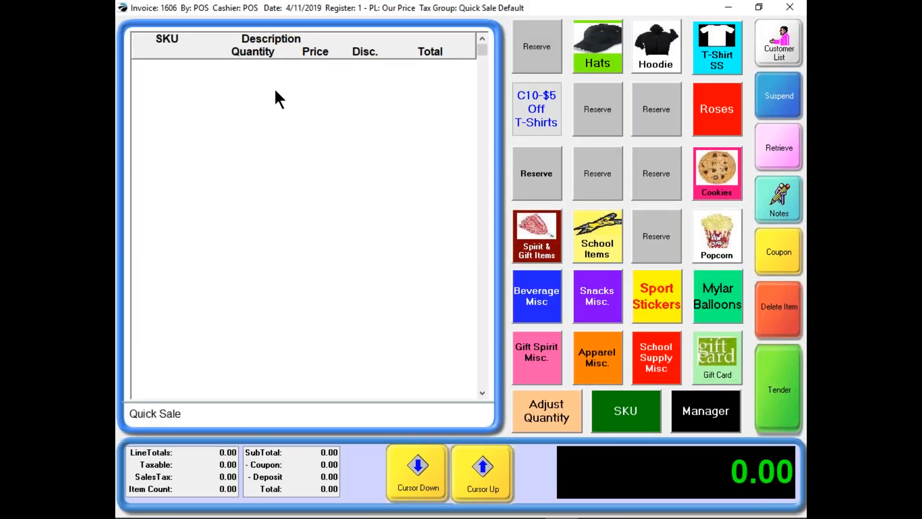
left_click(776, 45)
left_click(459, 127)
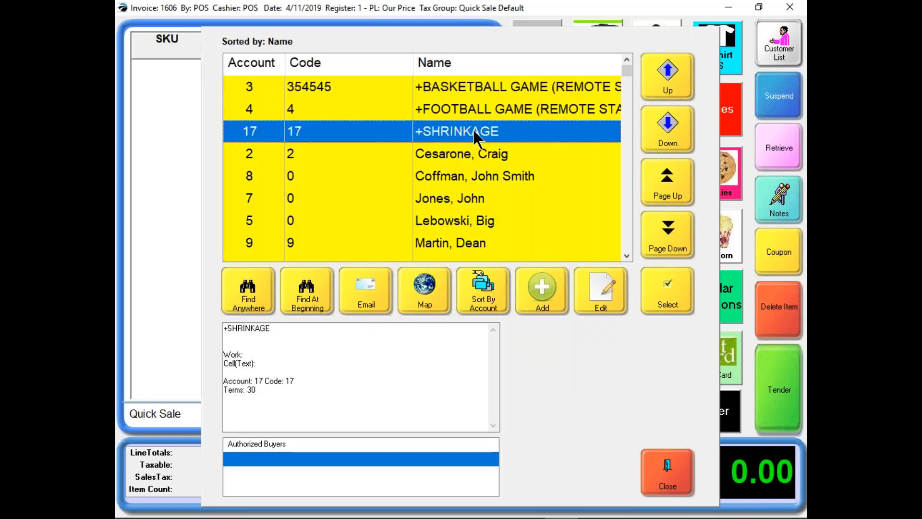
left_click(664, 283)
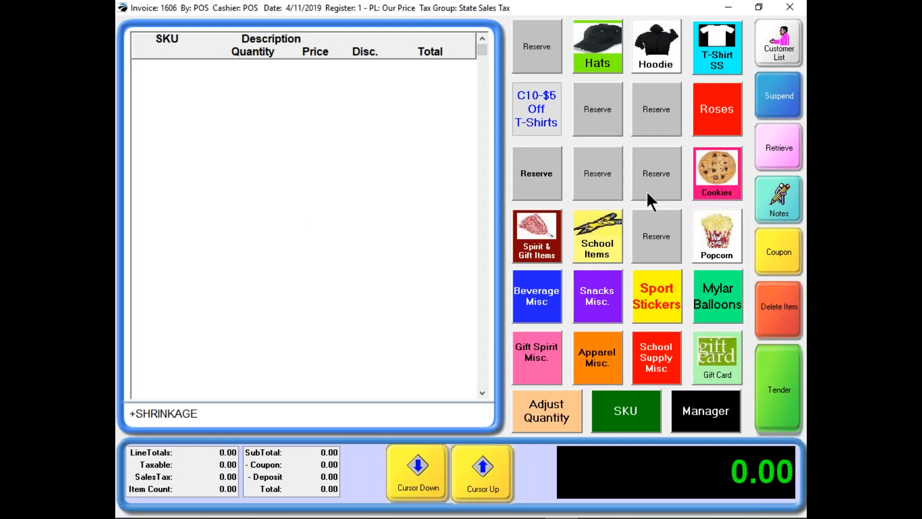
Add an Oatmeal Cookie to the shrinkage invoice and check its stock in the item's inventory detail
left_click(715, 174)
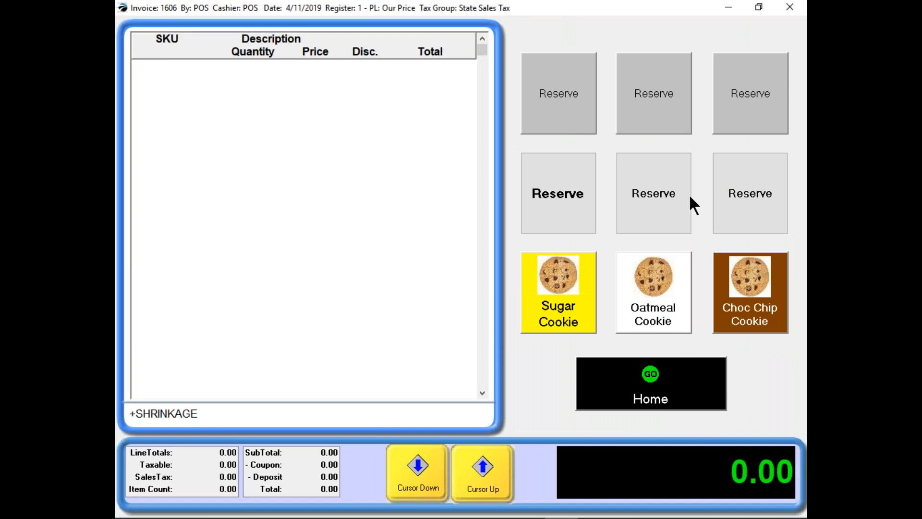
left_click(648, 299)
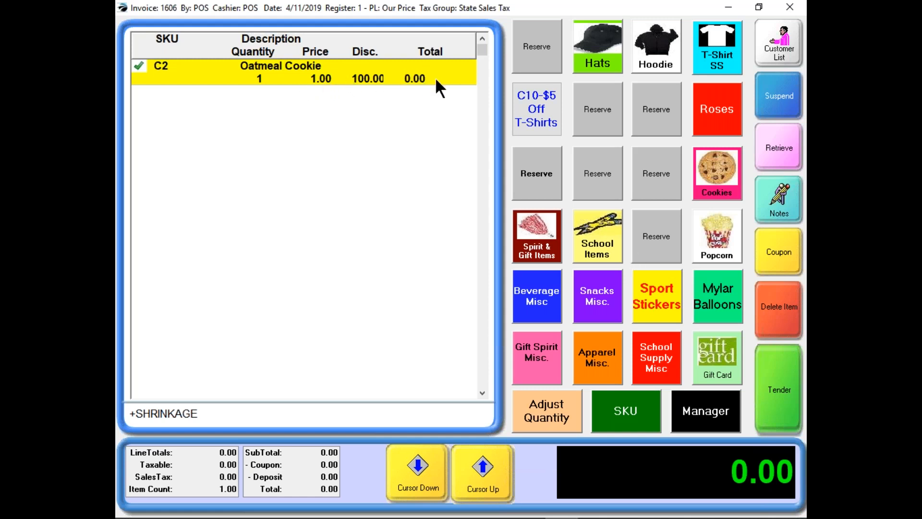
right_click(325, 78)
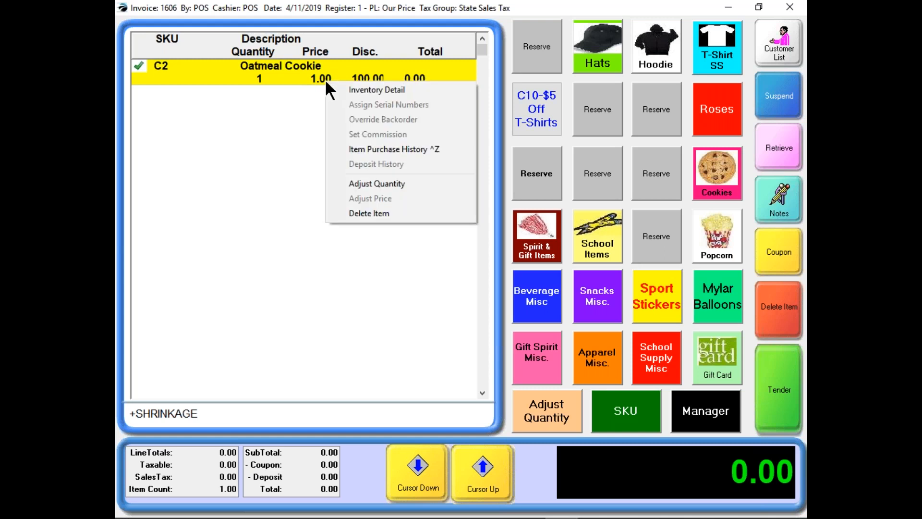
left_click(372, 90)
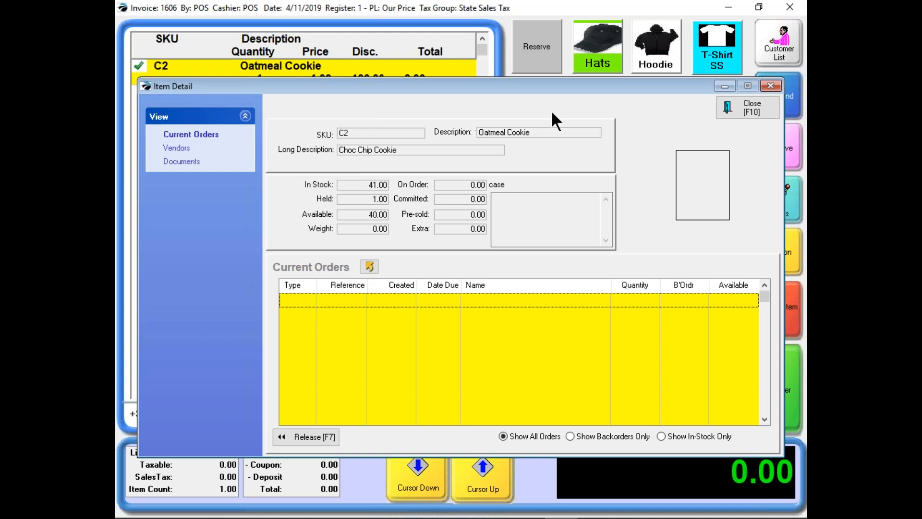
left_click(751, 110)
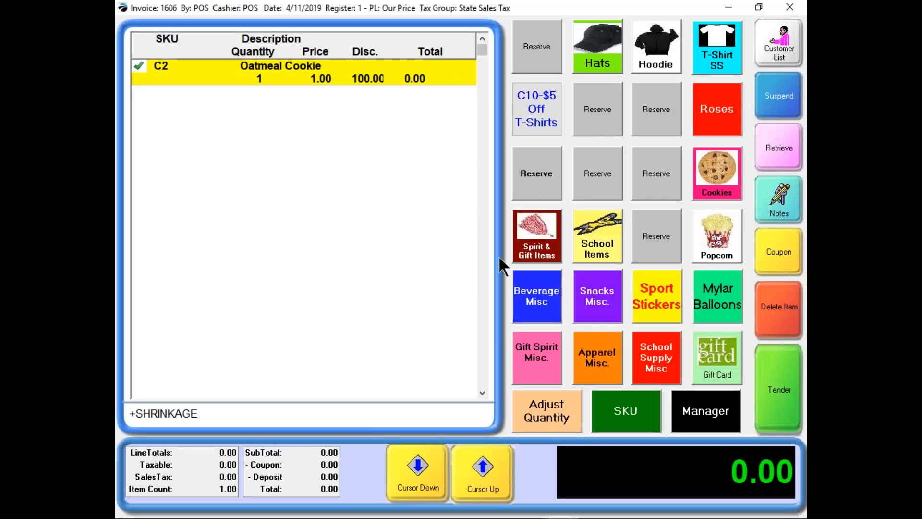
Set the Oatmeal Cookie's quantity on the invoice to 41
left_click(546, 406)
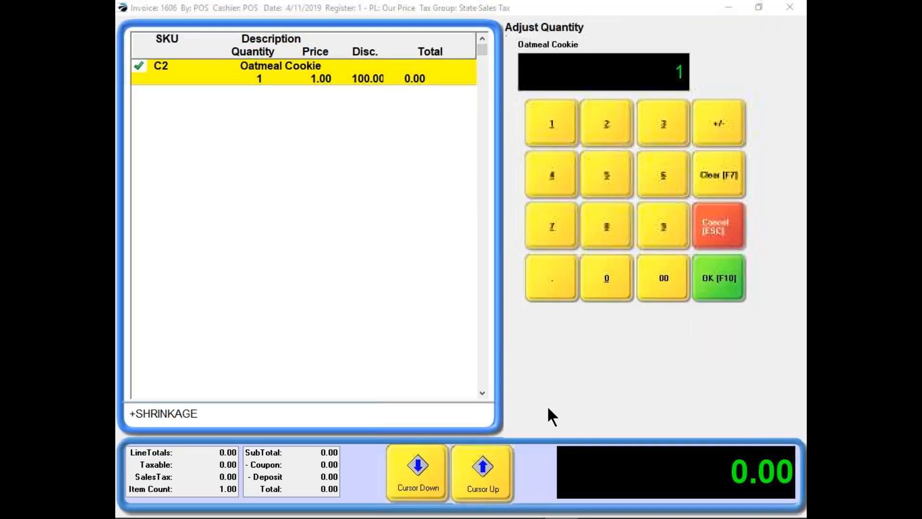
left_click(560, 168)
left_click(551, 136)
left_click(722, 277)
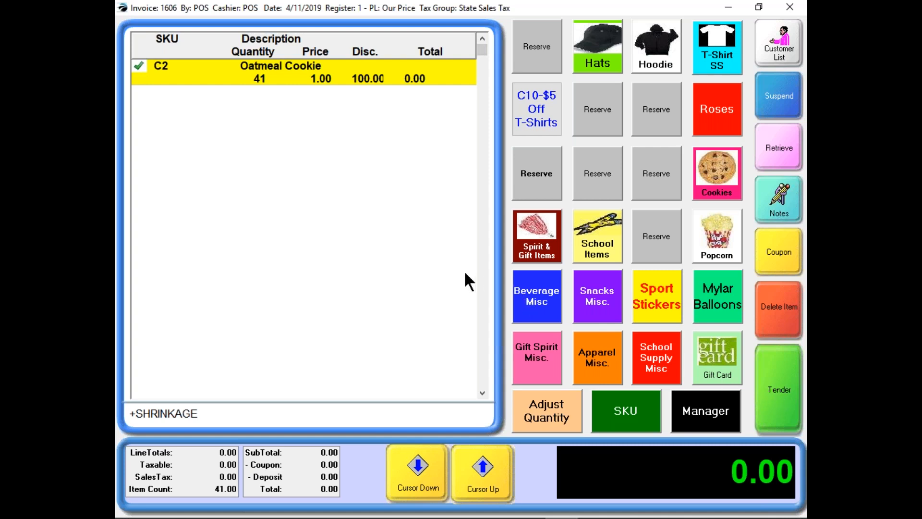
Add an invoice note naming who burned the cookies, and tender the shrinkage sale
left_click(770, 209)
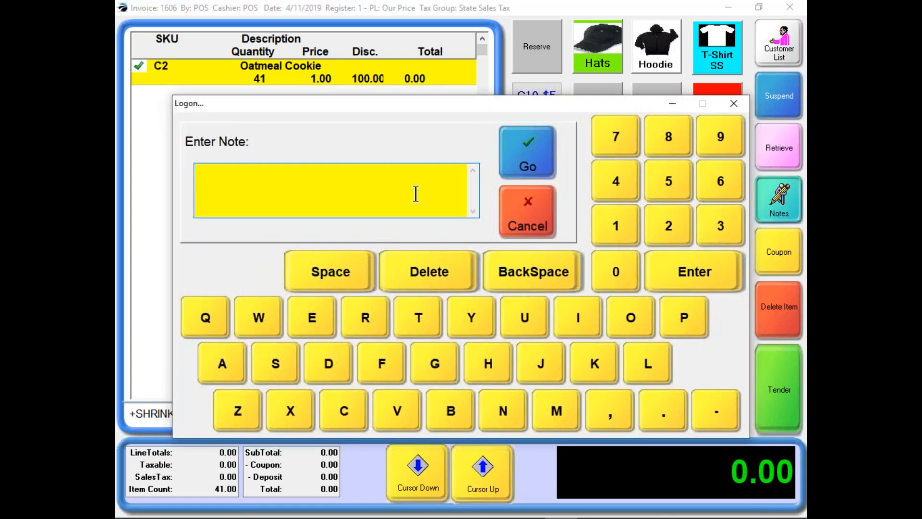
type("Craig burned them")
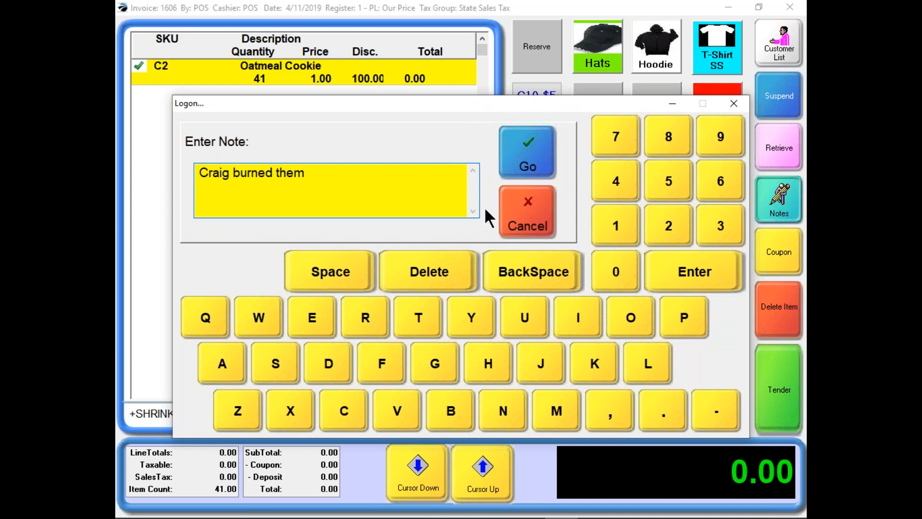
left_click(516, 163)
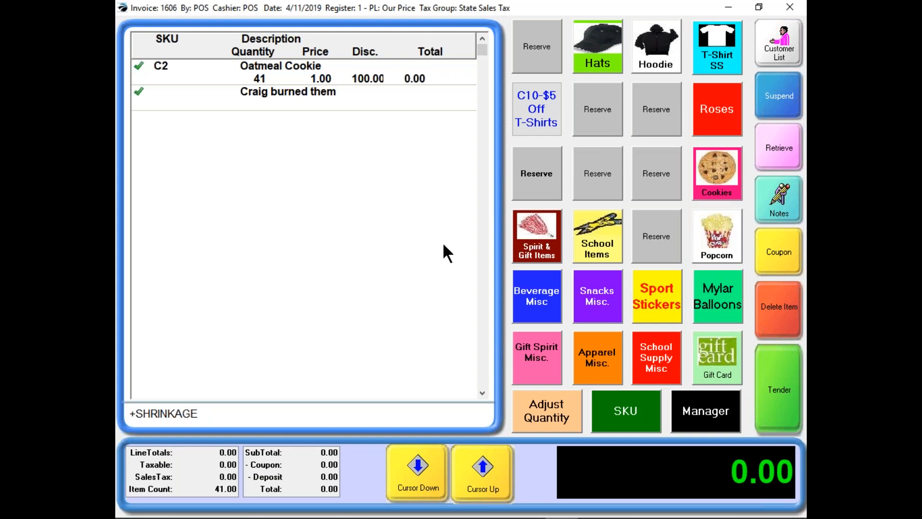
left_click(783, 389)
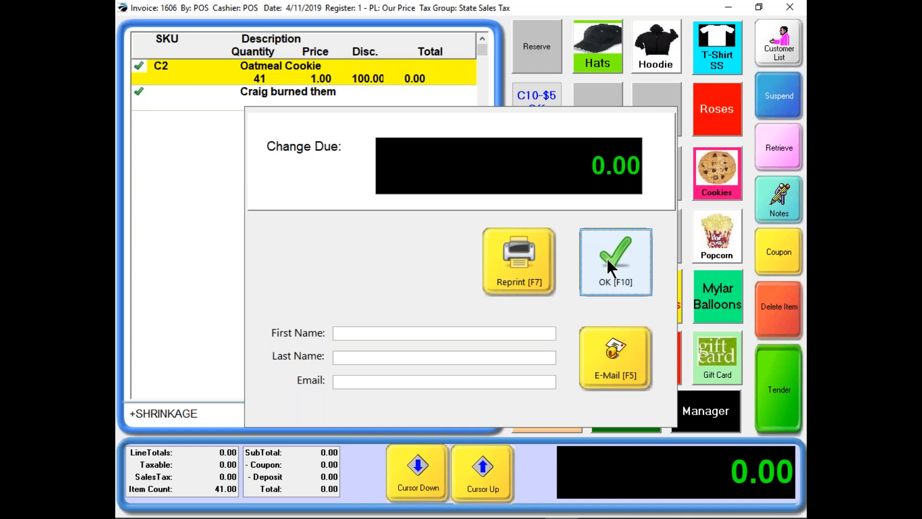
left_click(622, 267)
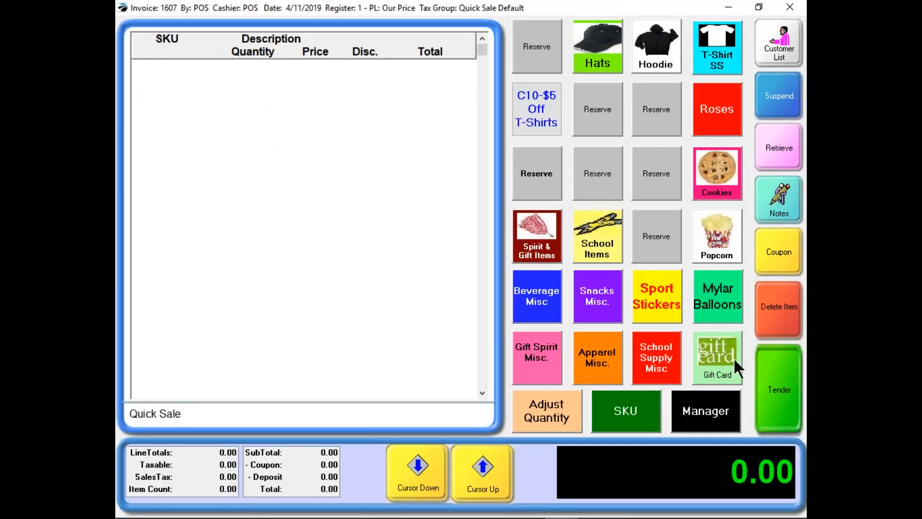
Run the Customer sales report from Report Center sorted by Number of Transactions, and examine the shrinkage cost in its preview
left_click(693, 409)
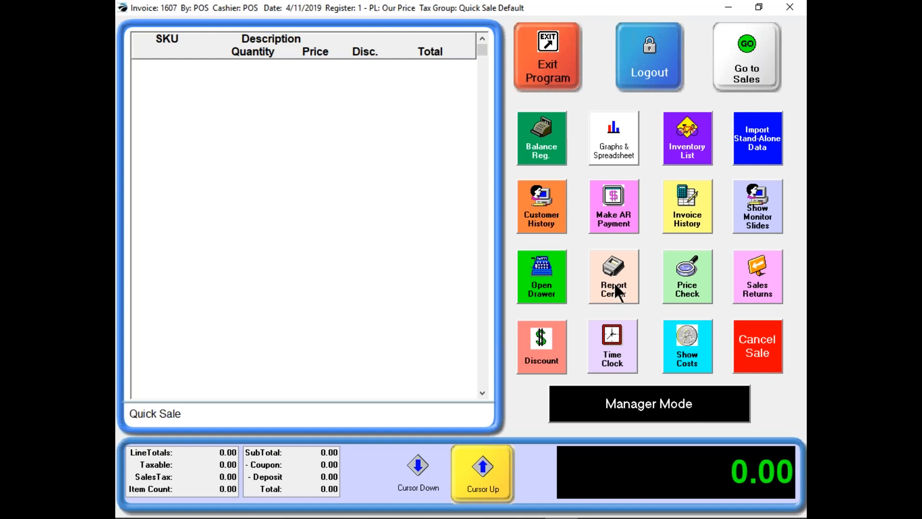
left_click(613, 281)
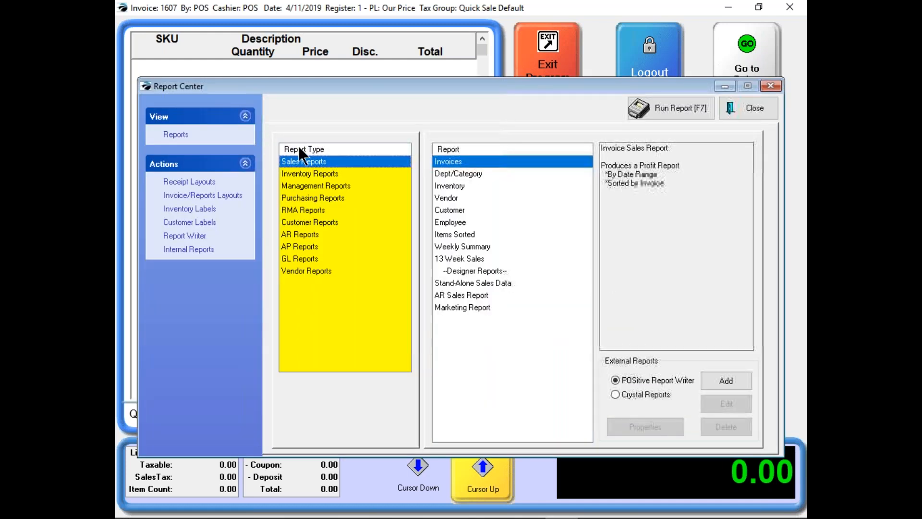
left_click(453, 210)
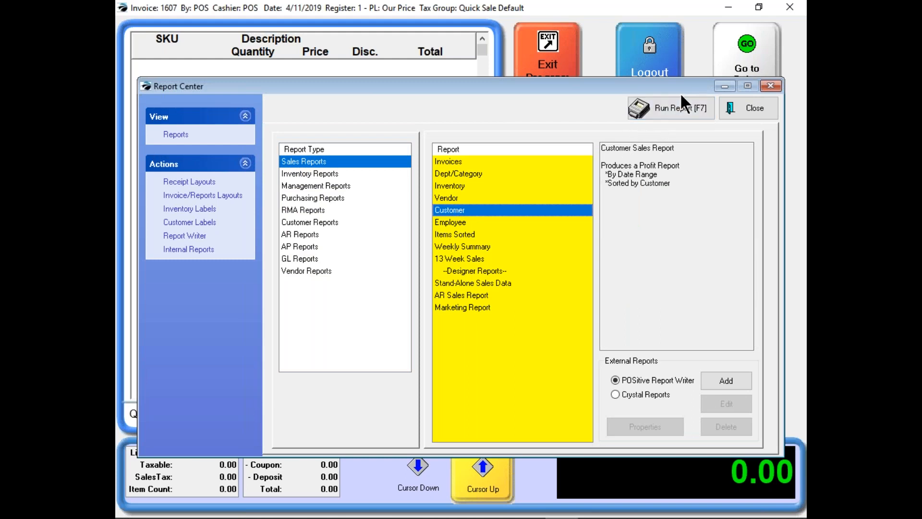
left_click(678, 107)
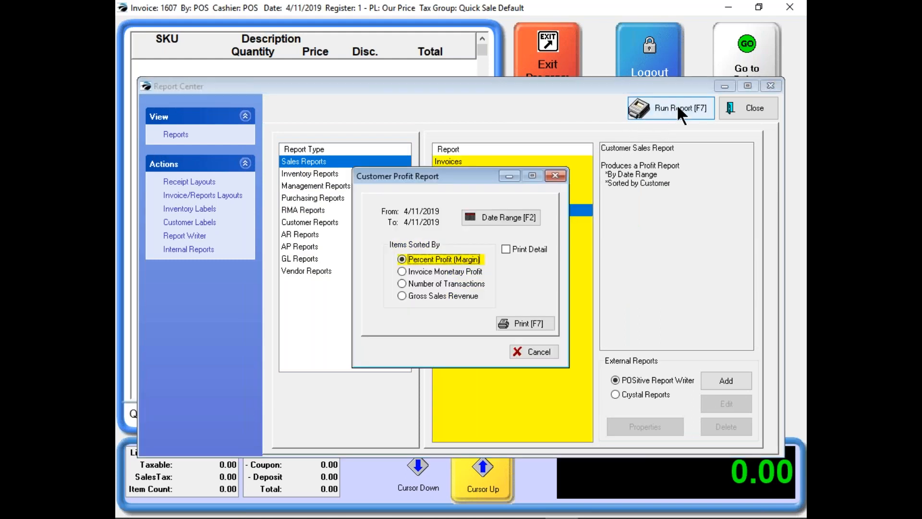
left_click(426, 282)
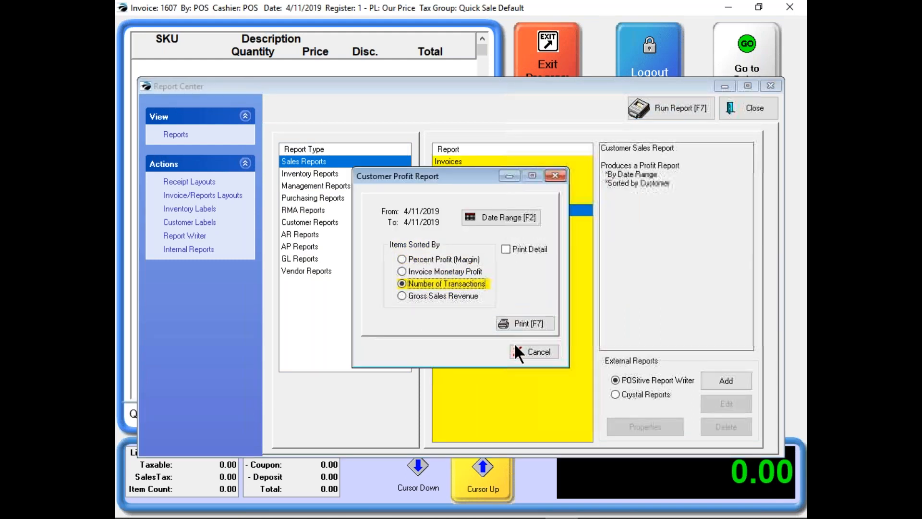
left_click(535, 321)
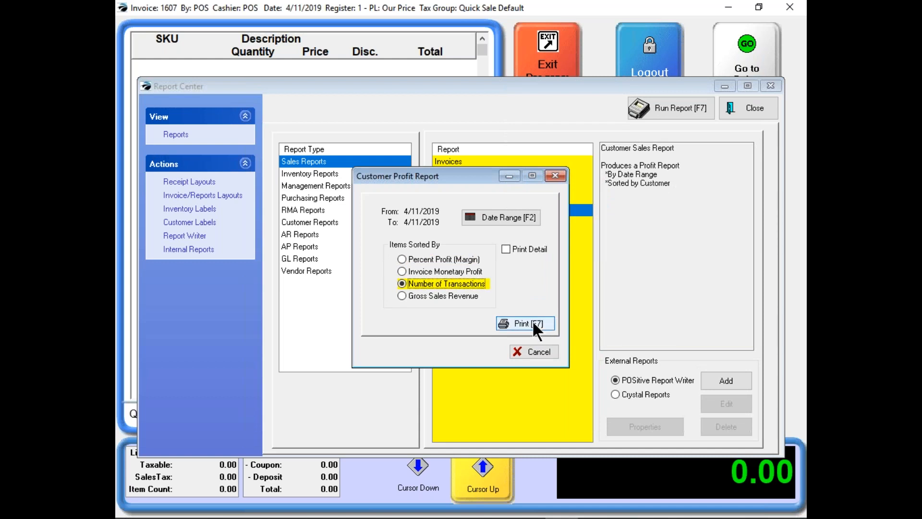
left_click(428, 319)
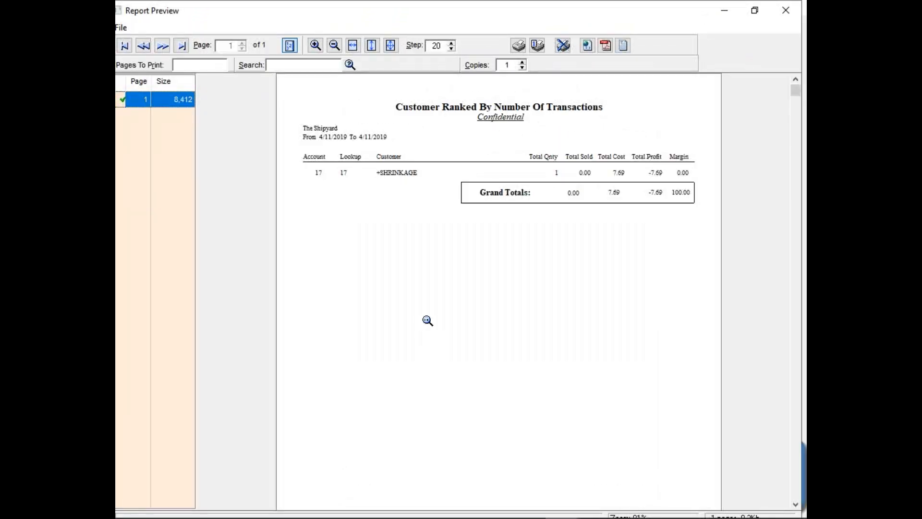
left_click(428, 321)
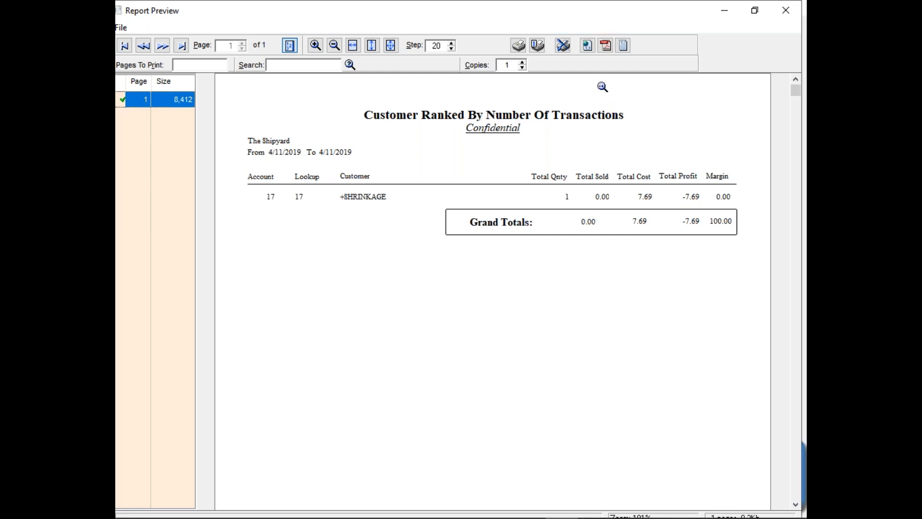
Close the report preview, the Customer Profit Report options and Report Center
left_click(563, 45)
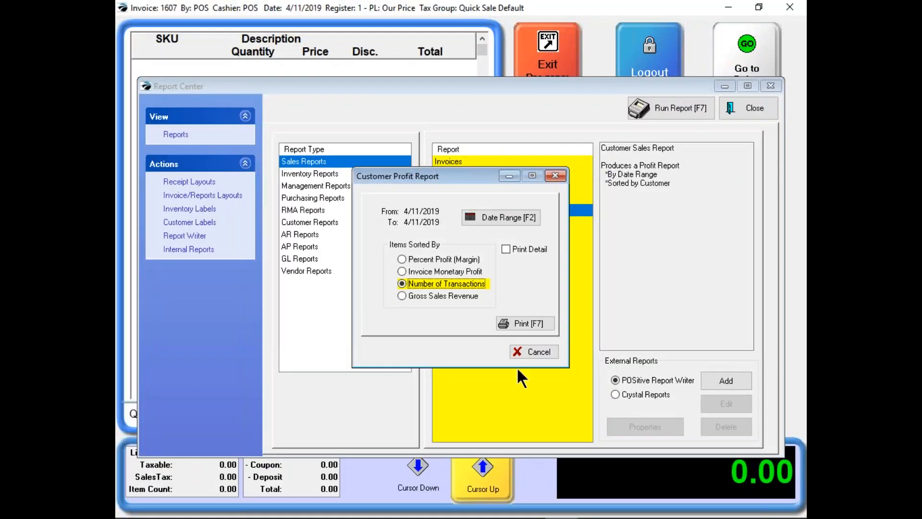
left_click(537, 350)
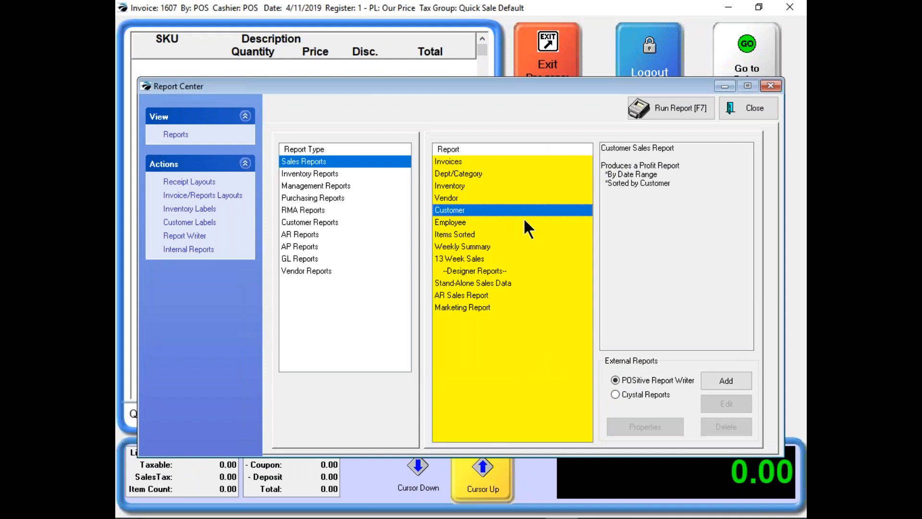
left_click(758, 107)
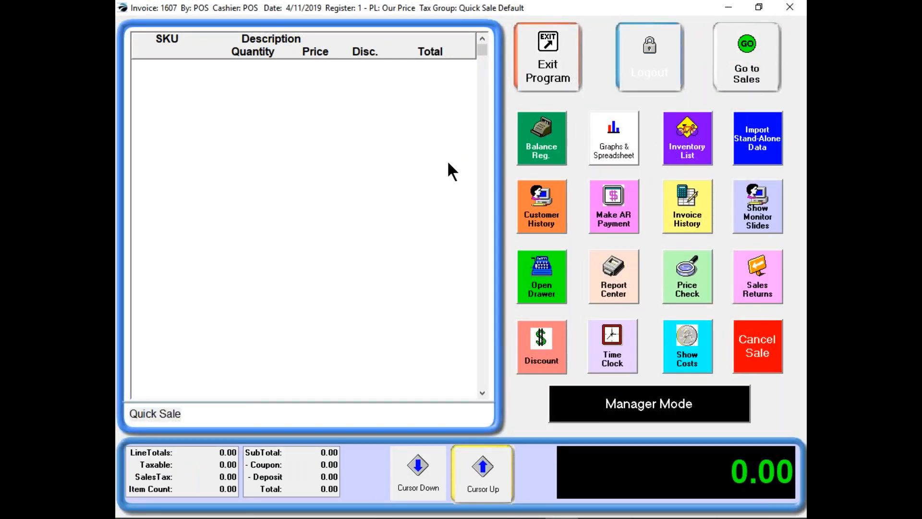
Bring the Stock Management slide show into view and zoom in on the original apparel valuation on slide 5
left_click_drag(115, 91, 290, 32)
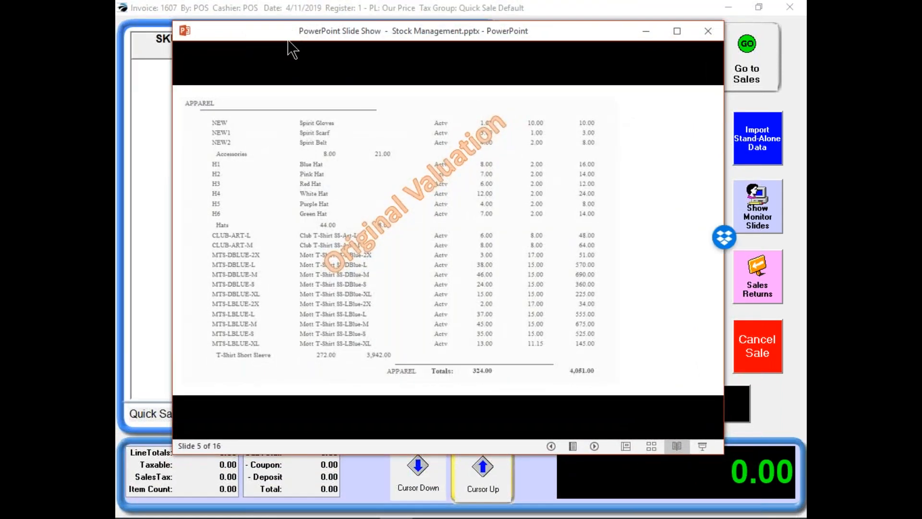
right_click(437, 220)
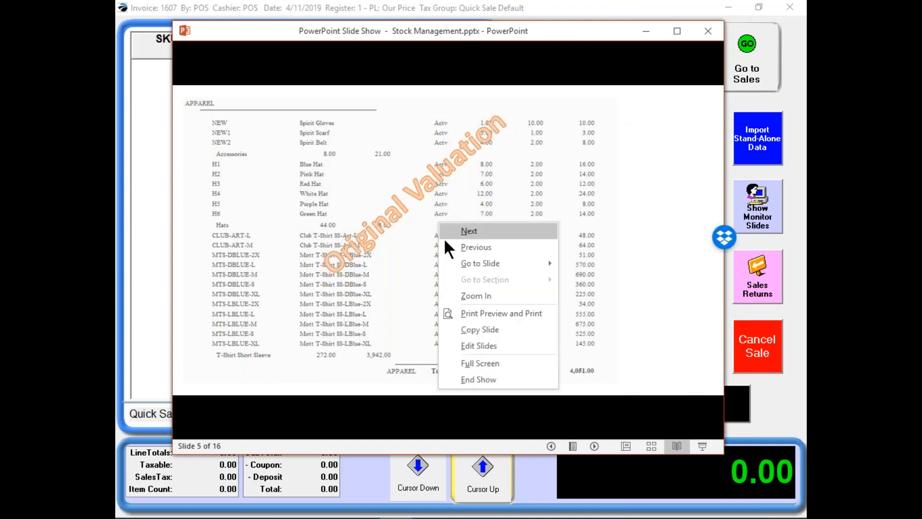
left_click(474, 294)
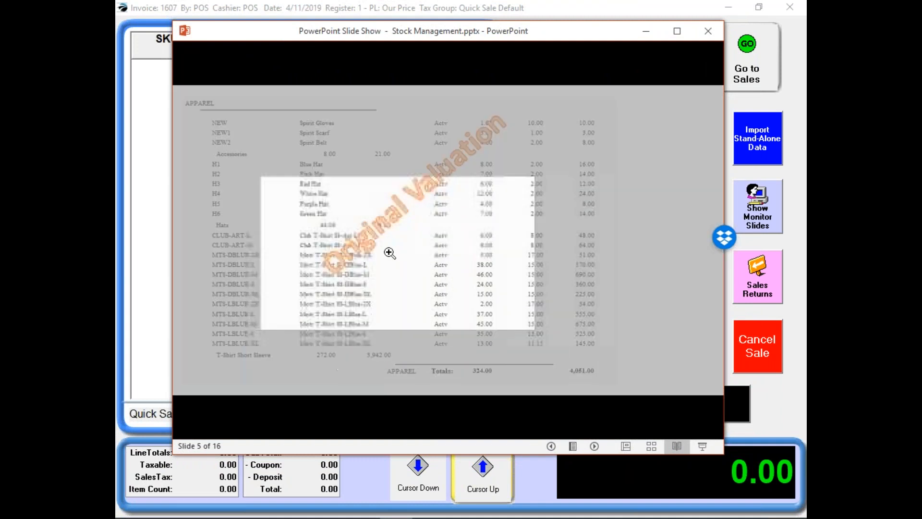
left_click(463, 289)
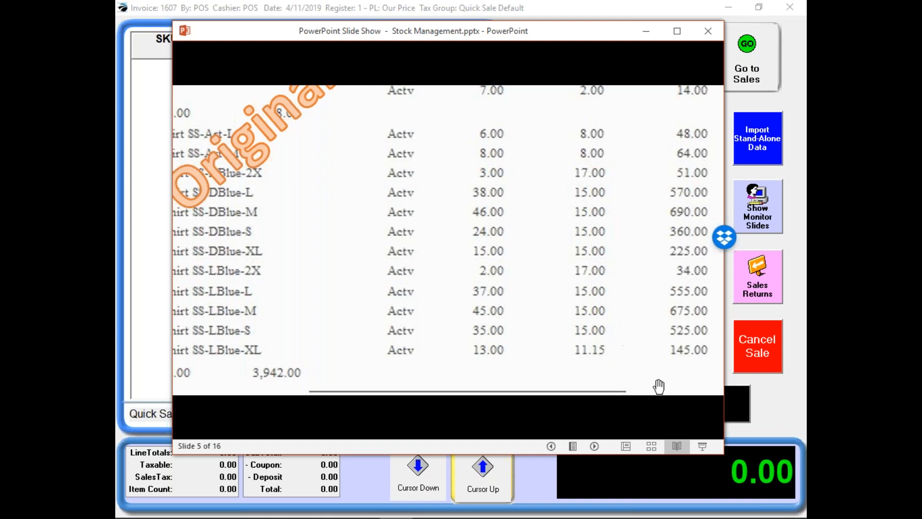
Advance the slide show to slide 6 and examine the T-shirts' actual count, difference and value figures up close
left_click(595, 447)
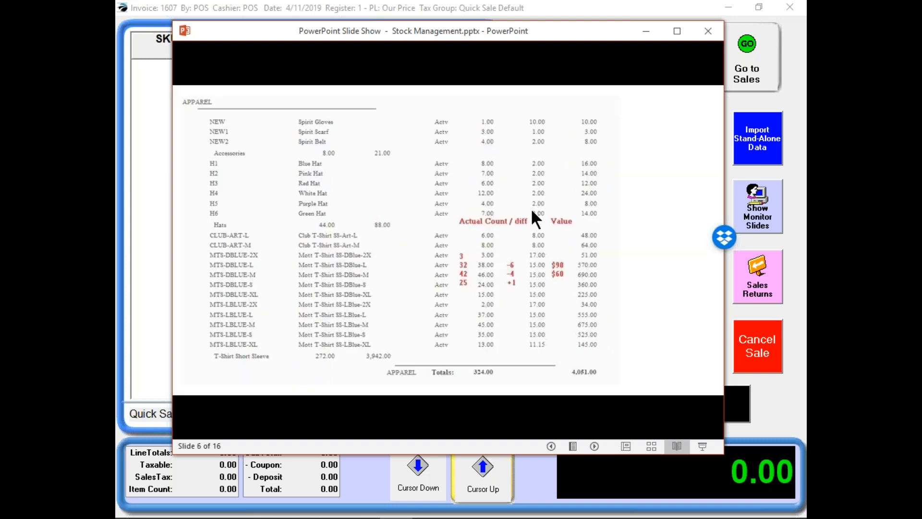
right_click(509, 252)
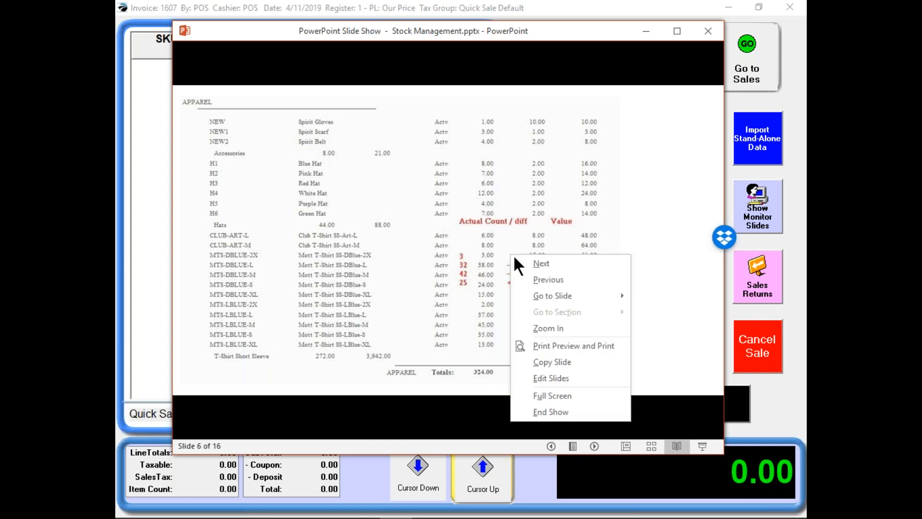
left_click(536, 326)
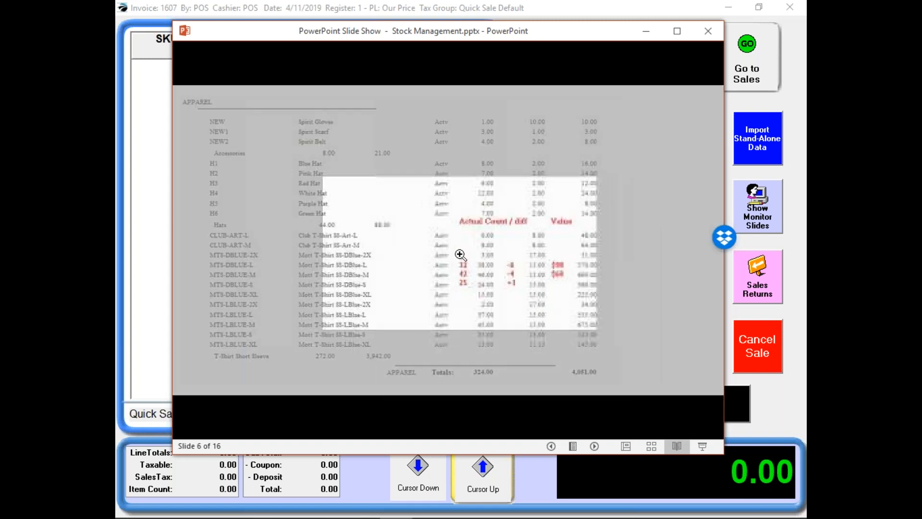
left_click(494, 274)
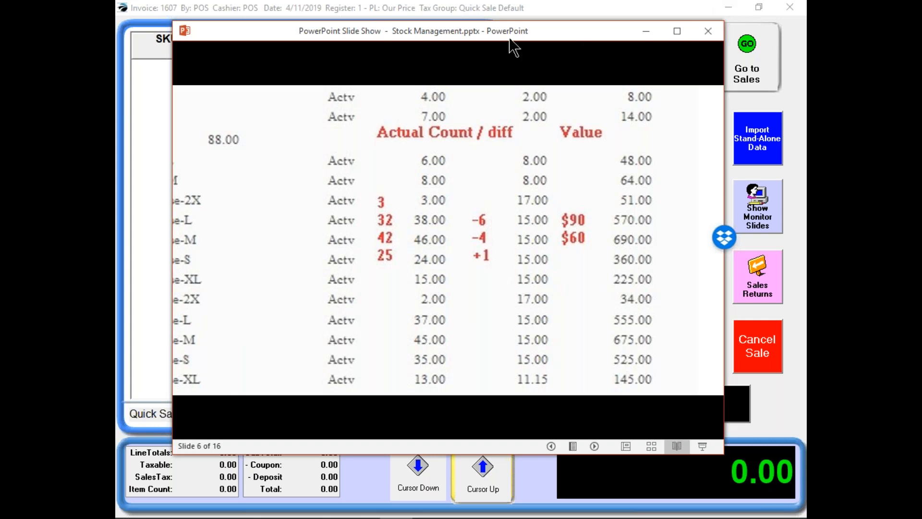
key("Escape")
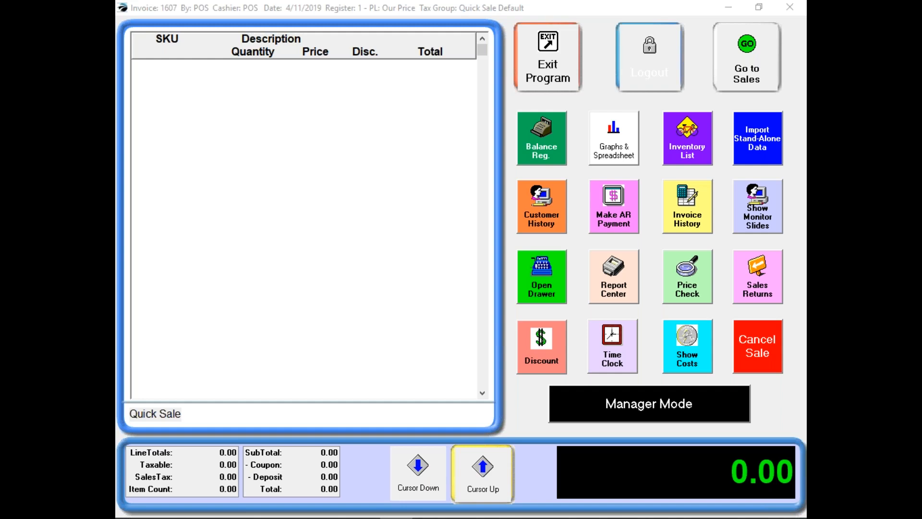
Show slide 11 on recovering shrinkage losses through sales, and move the slide show out of the way
left_click_drag(0, 161, 447, 19)
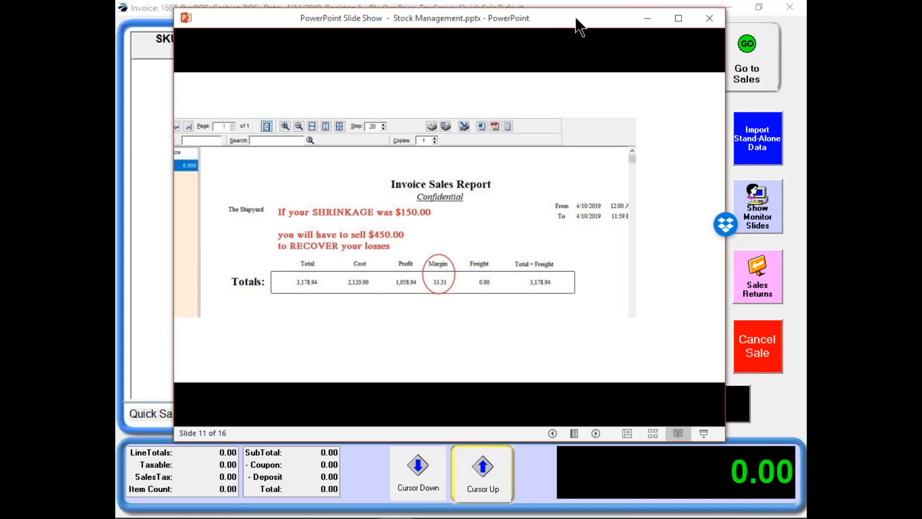
left_click_drag(572, 23, 614, 5)
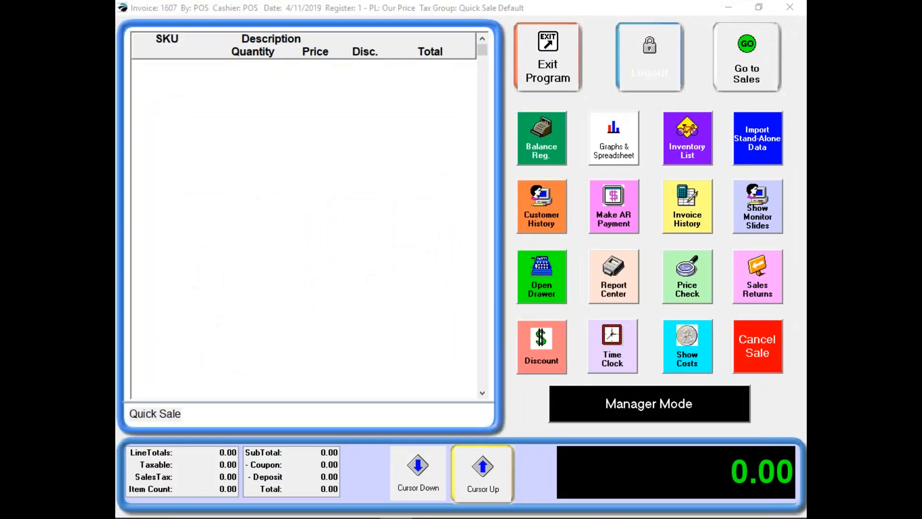
Start the Invoices sales report from Report Center and set its date range to yesterday, 4/10/2019
left_click(618, 288)
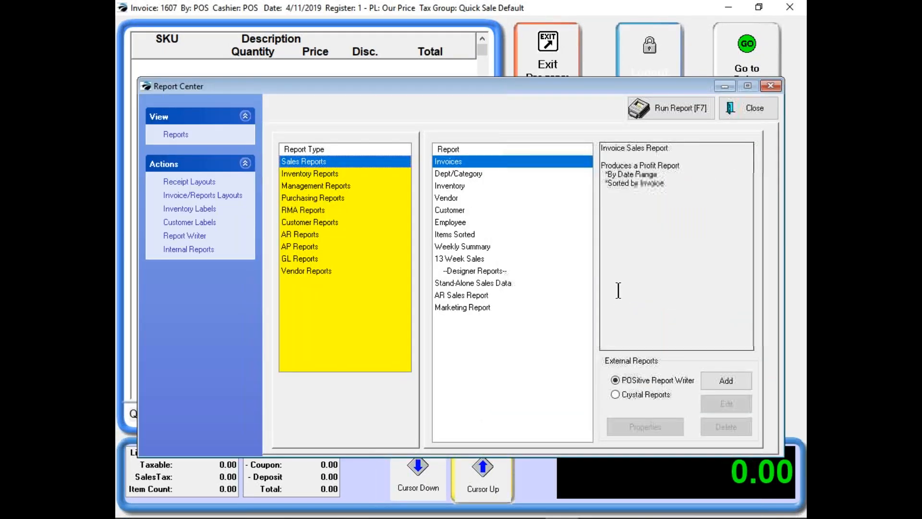
left_click(459, 163)
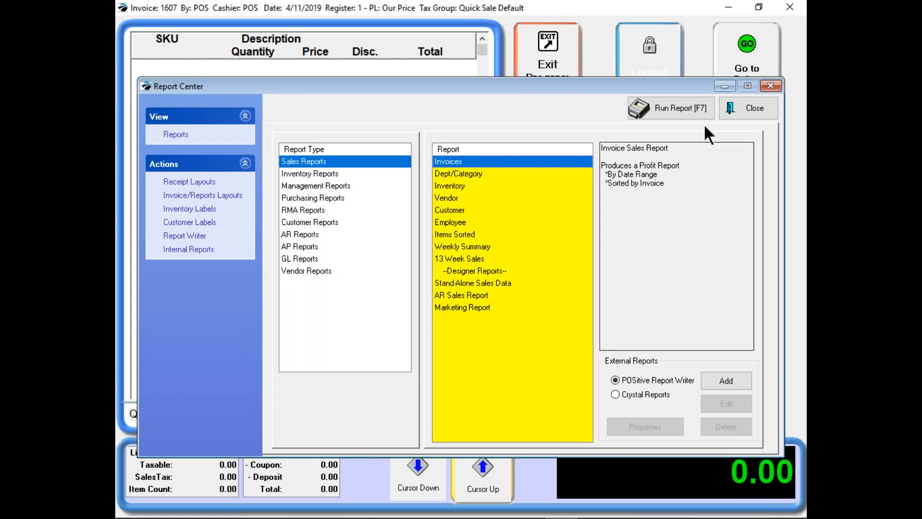
left_click(679, 107)
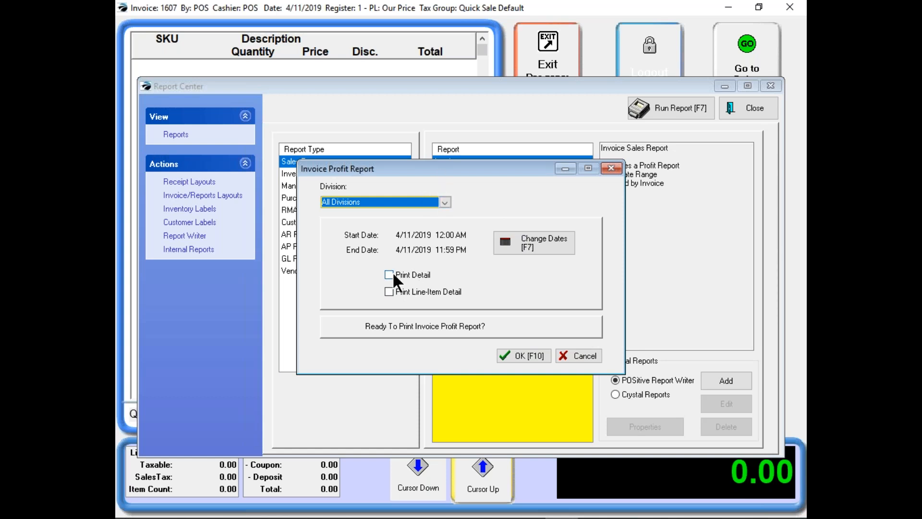
left_click(531, 243)
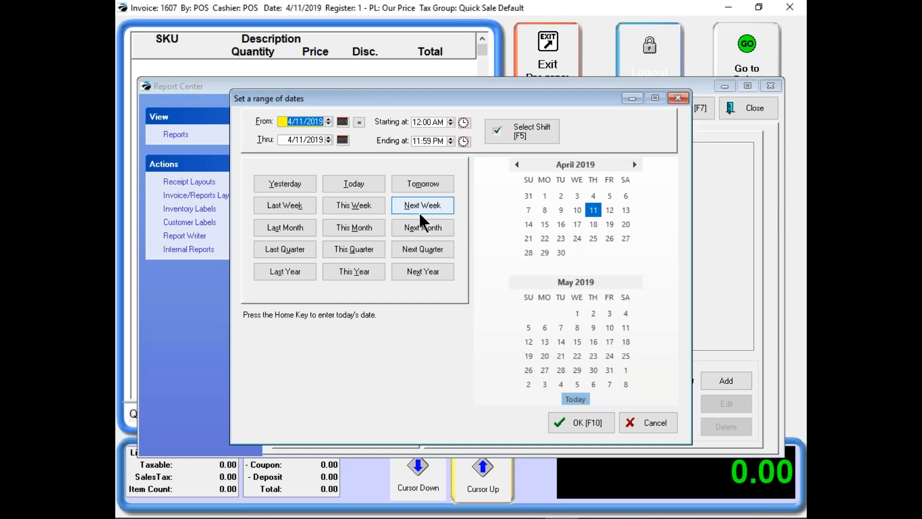
left_click(290, 183)
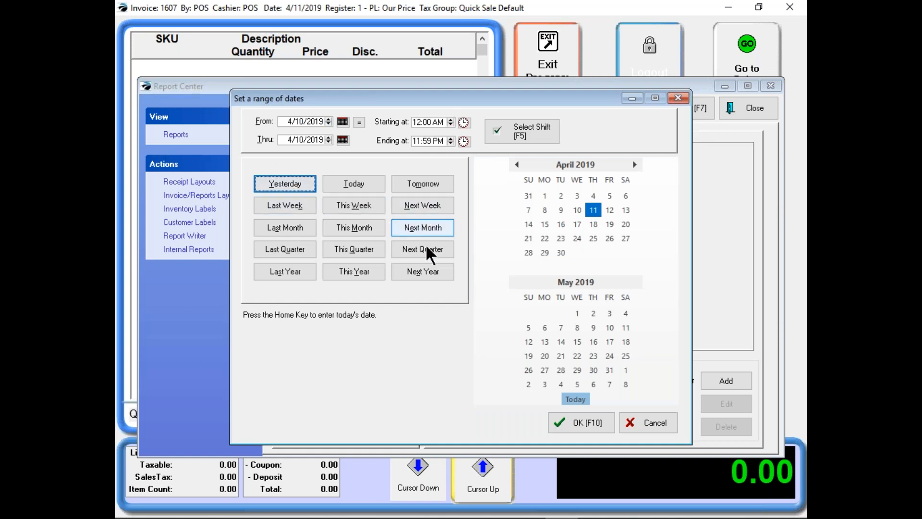
left_click(578, 422)
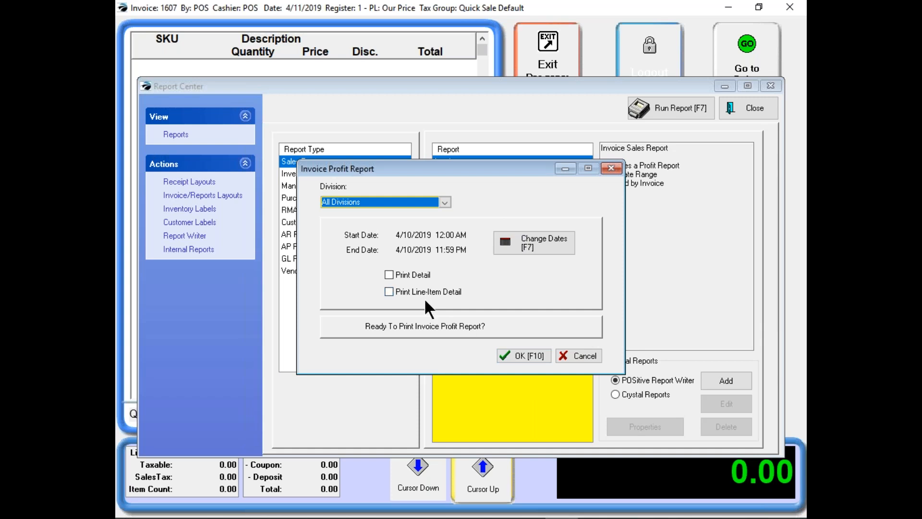
Preview the invoice profit report with Print Detail enabled, examine its margin up close, and close Report Center
left_click(389, 273)
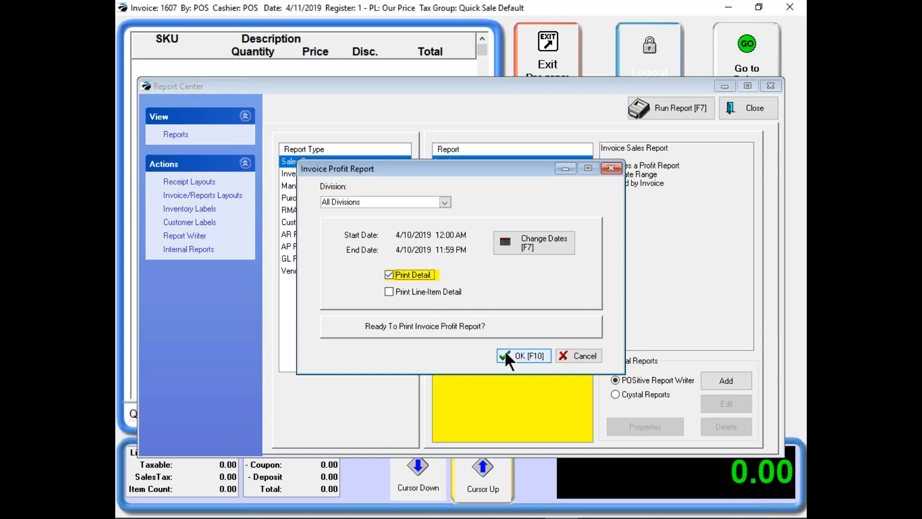
left_click(537, 358)
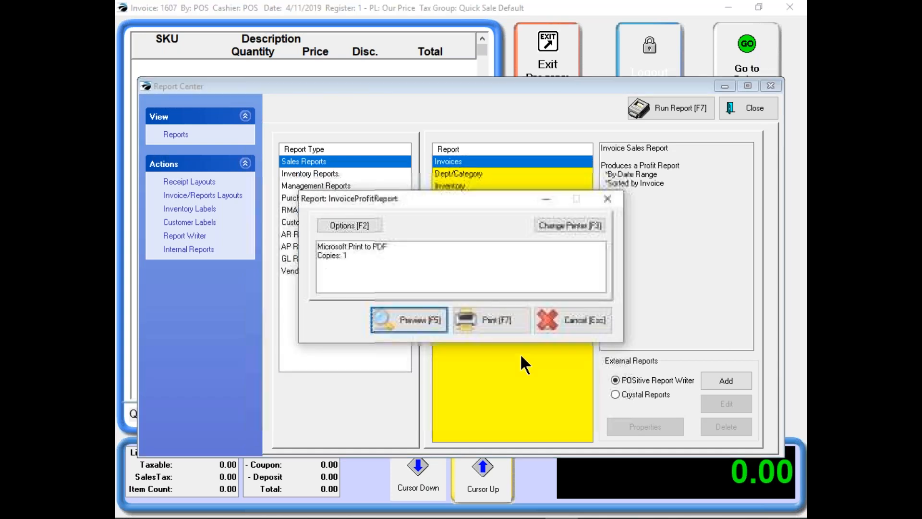
left_click(416, 319)
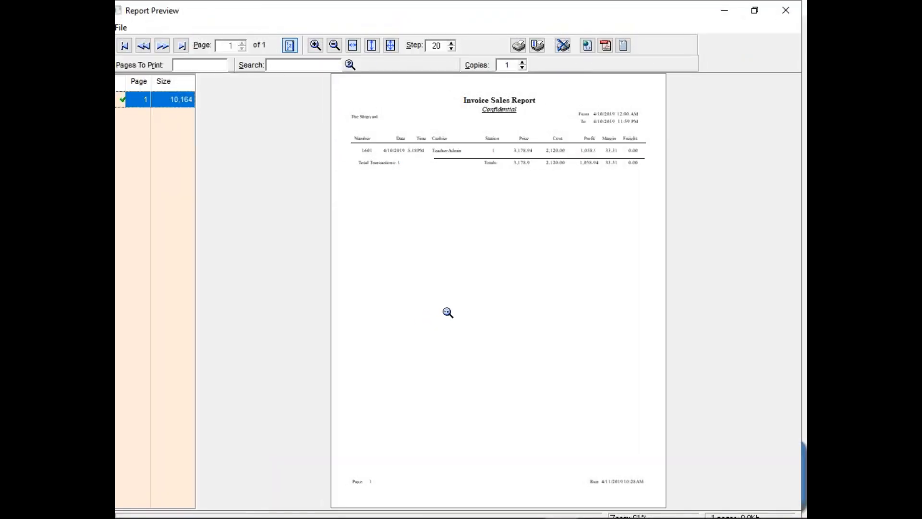
left_click(449, 313)
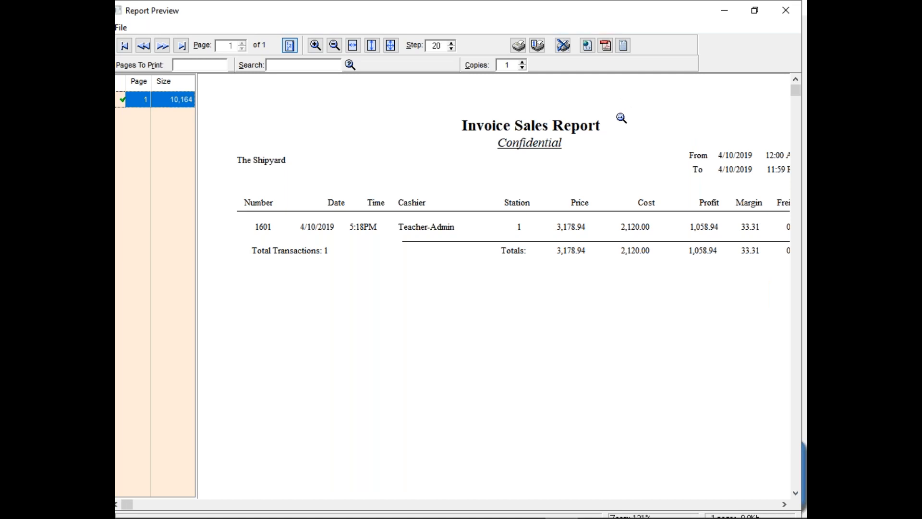
left_click(560, 46)
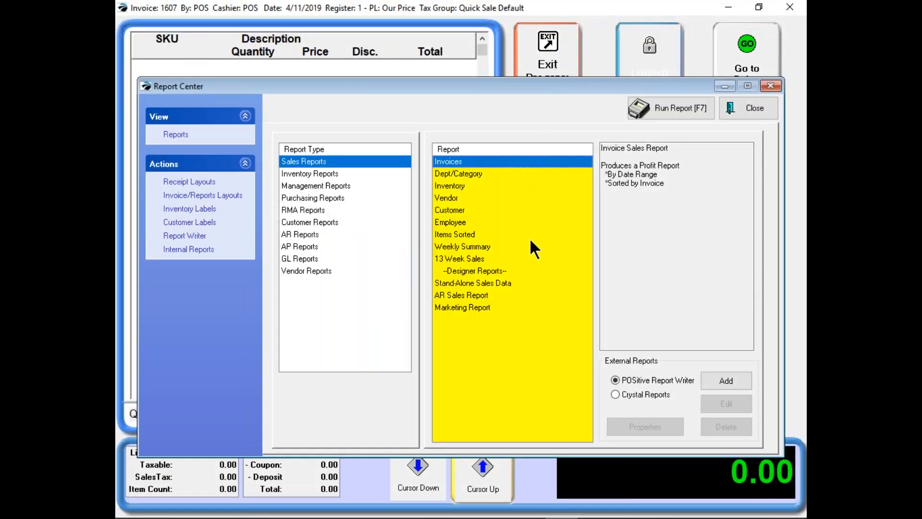
left_click(754, 110)
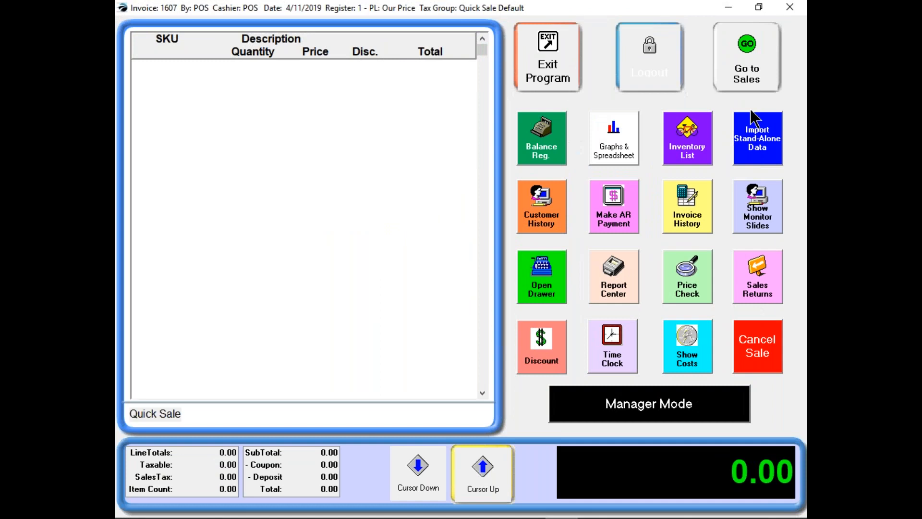
Return to the sales screen and bring slide 7 about inventory accuracy into view
left_click(745, 73)
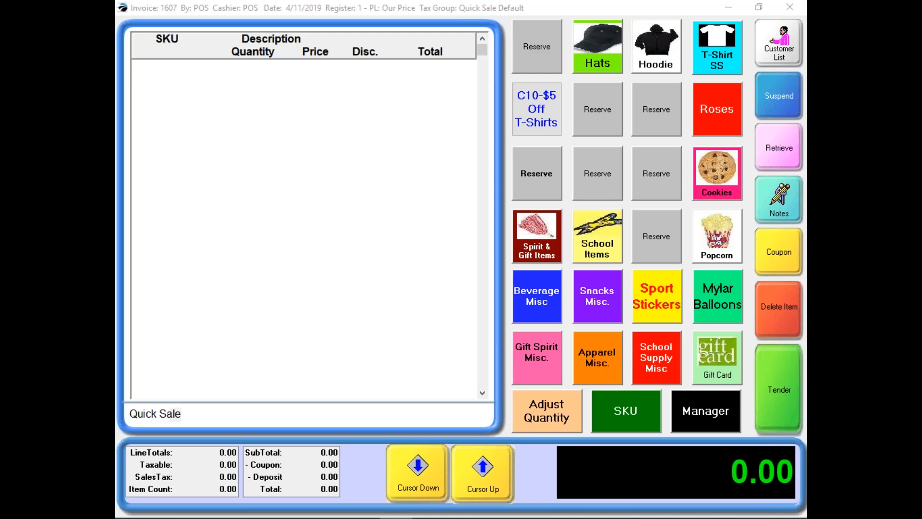
left_click_drag(182, 154, 421, 59)
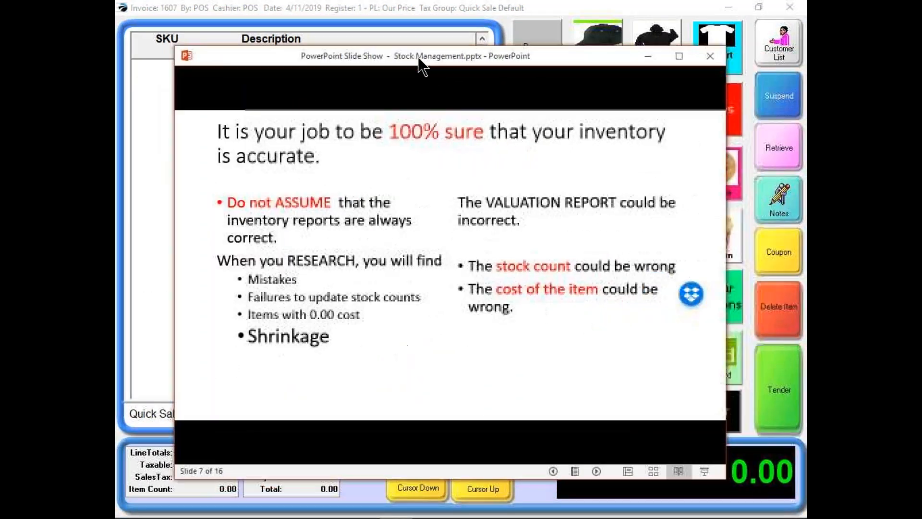
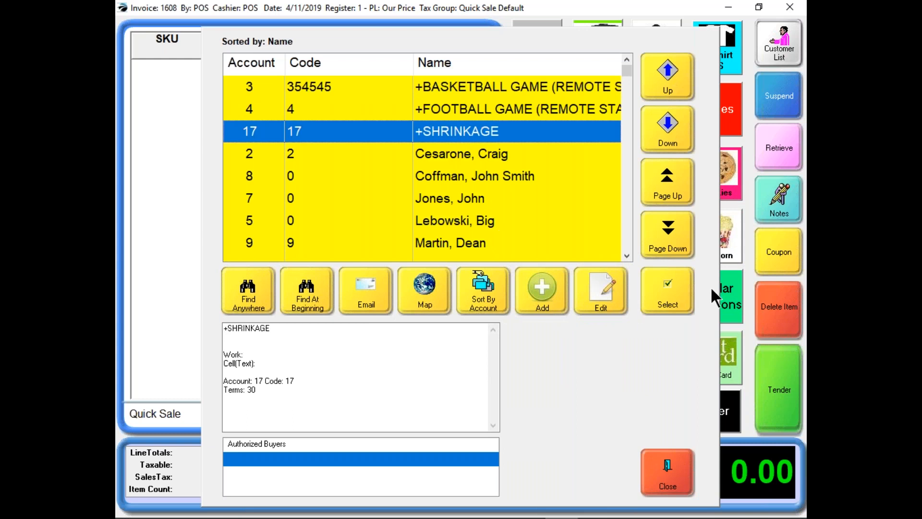
Assign the +SHRINKAGE customer to the invoice and open the color and size matrix for Mott T-Shirt SS
left_click(675, 302)
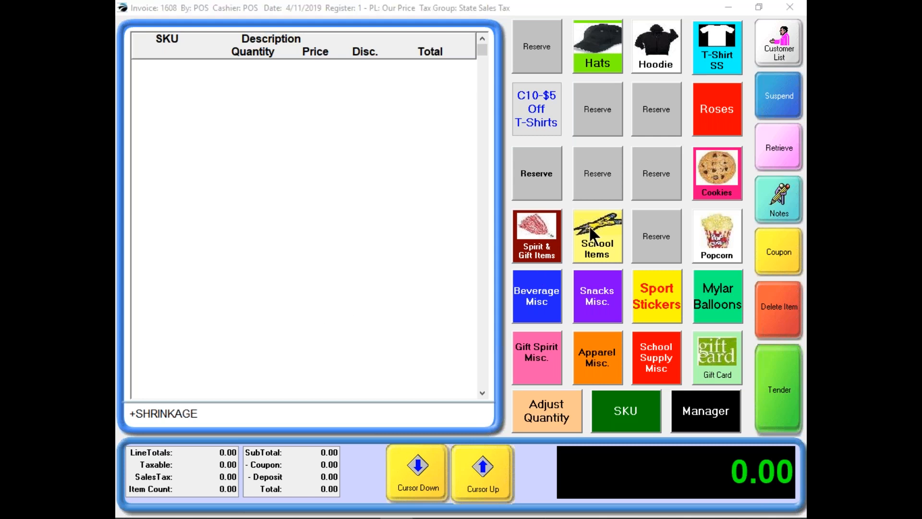
left_click(716, 57)
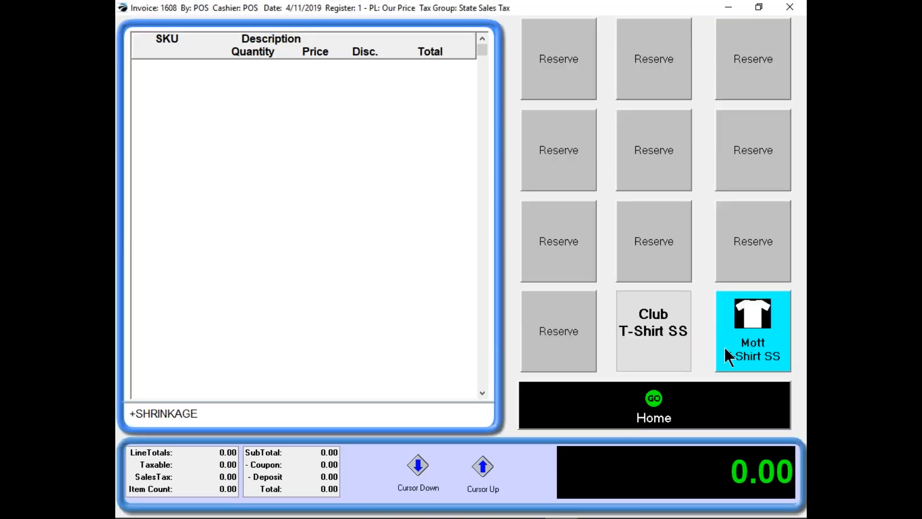
left_click(724, 344)
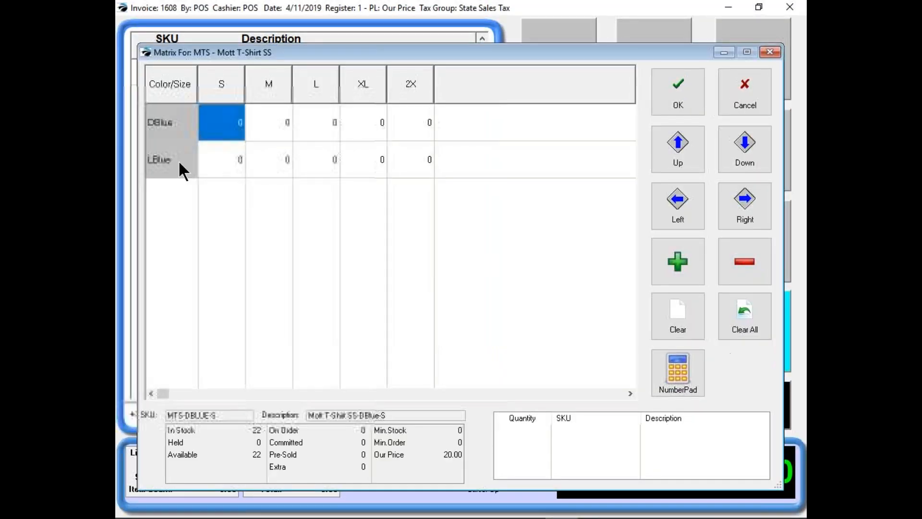
Set the quantity of the DBlue size L Mott T-Shirt to 6 in the matrix
left_click(315, 124)
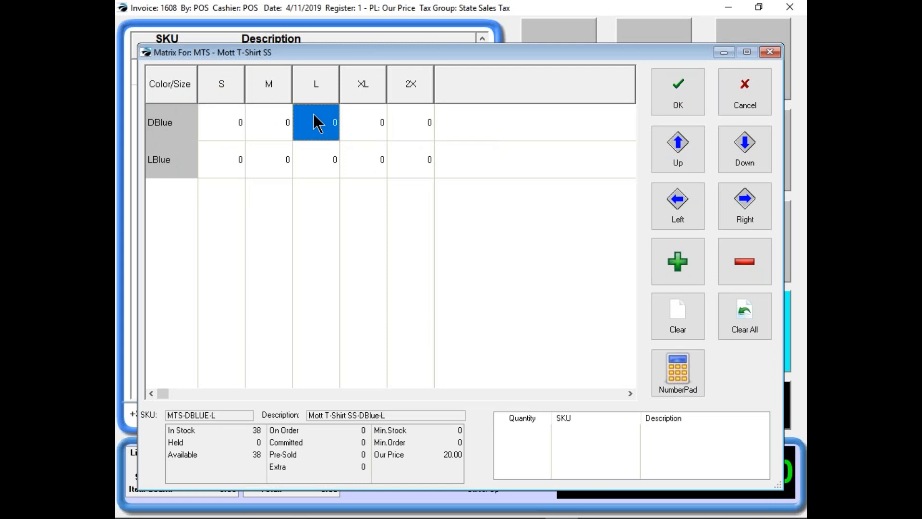
left_click(671, 258)
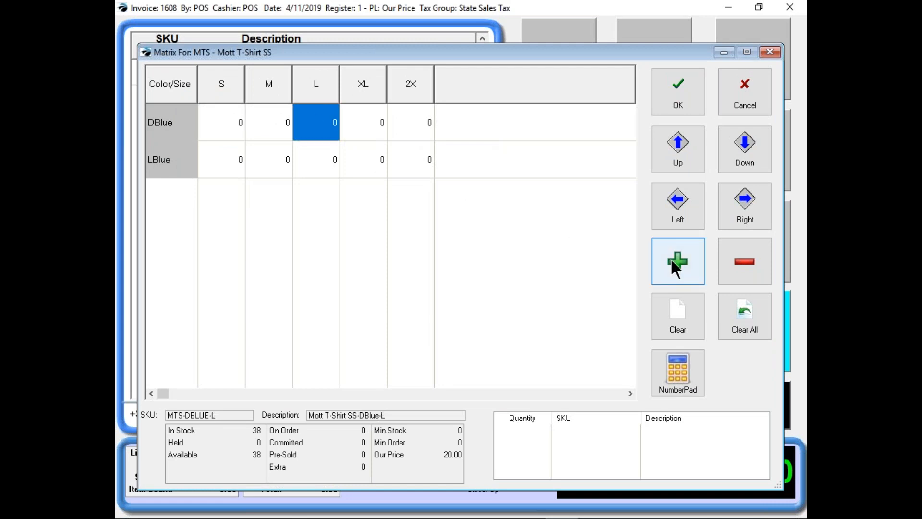
left_click(671, 258)
double_click(670, 258)
left_click(671, 258)
left_click(670, 258)
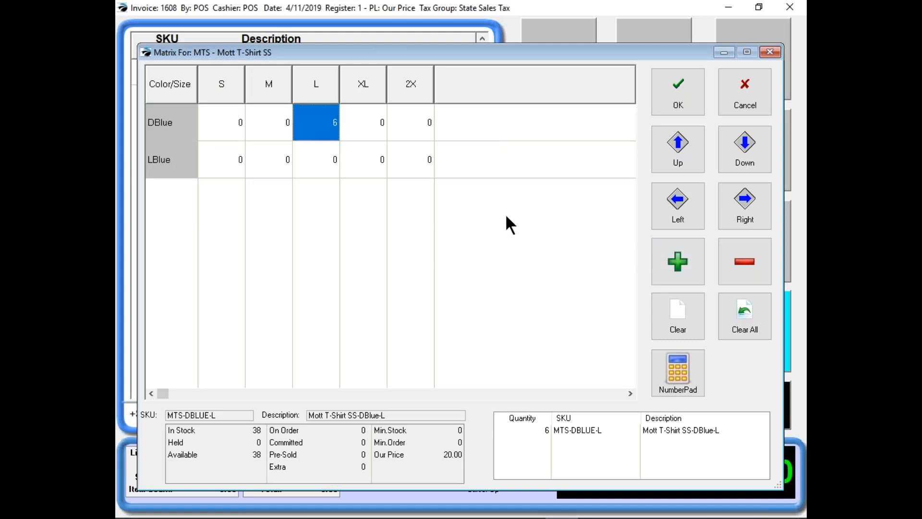
Set the quantity of the DBlue size M Mott T-Shirt to 4 in the matrix
left_click(282, 130)
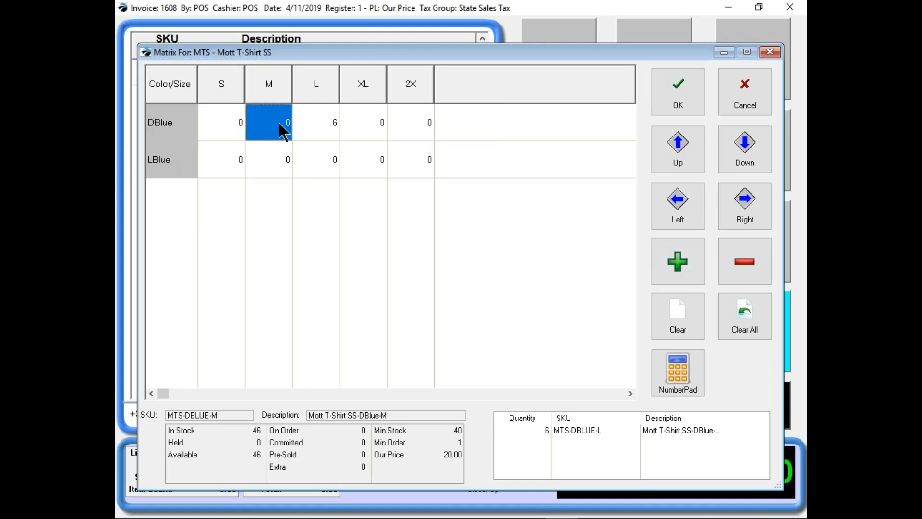
left_click(673, 261)
left_click(673, 260)
left_click(673, 260)
left_click(674, 260)
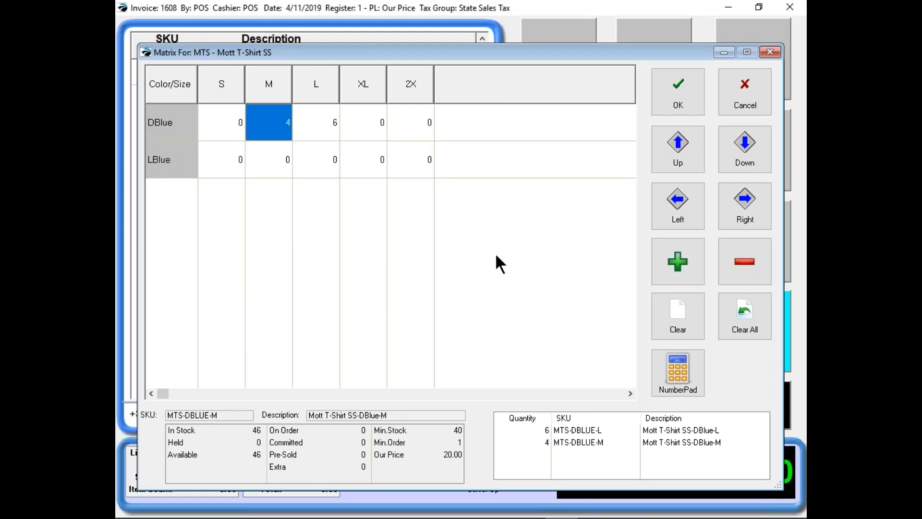
Accept the matrix quantities and tender the +SHRINKAGE invoice, closing the change due display
left_click(676, 87)
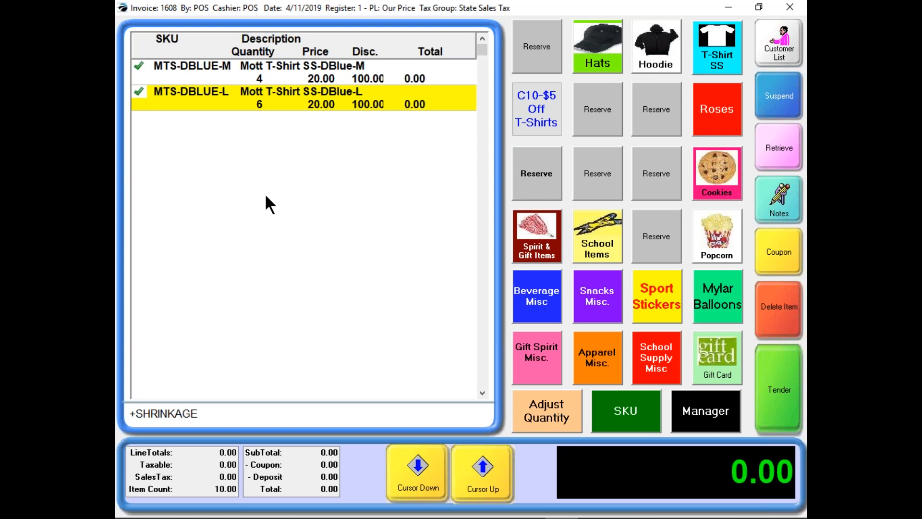
left_click(770, 376)
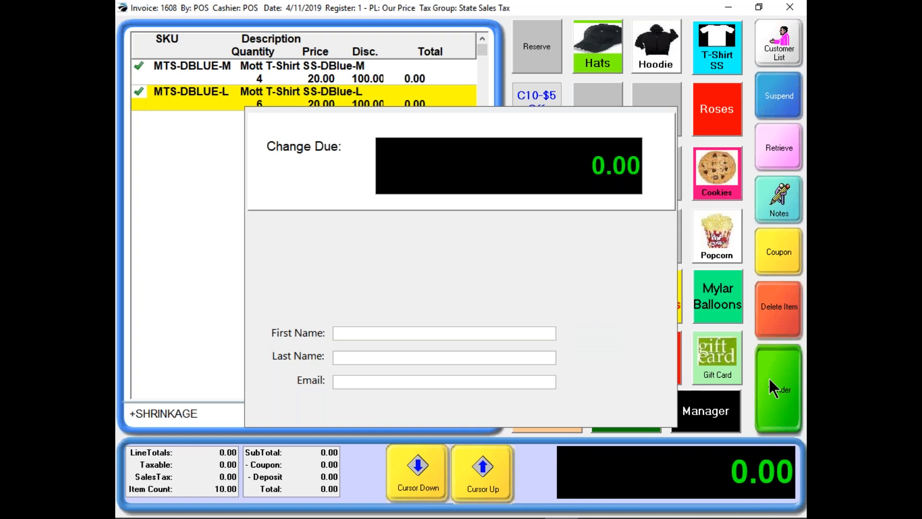
left_click(610, 266)
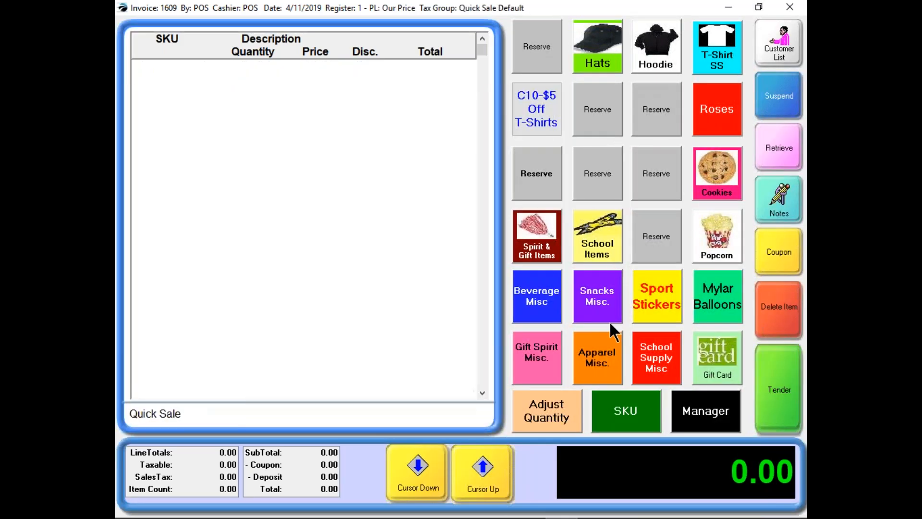
Open Report Center from the manager functions and run the Customer report from the Sales Reports
left_click(688, 412)
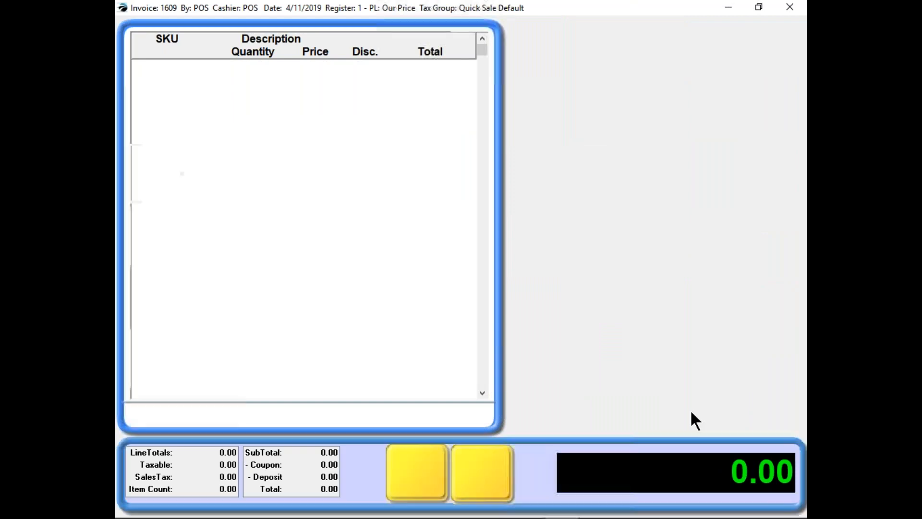
left_click(613, 288)
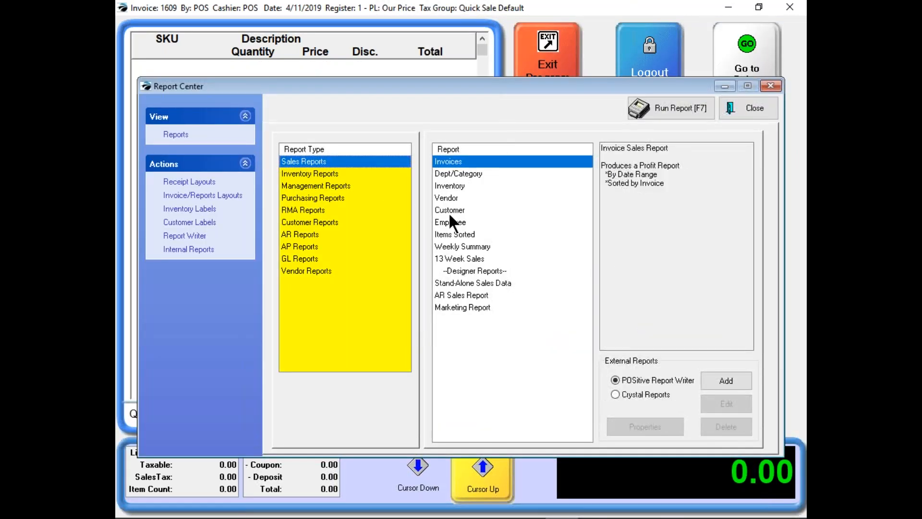
left_click(450, 211)
left_click(693, 106)
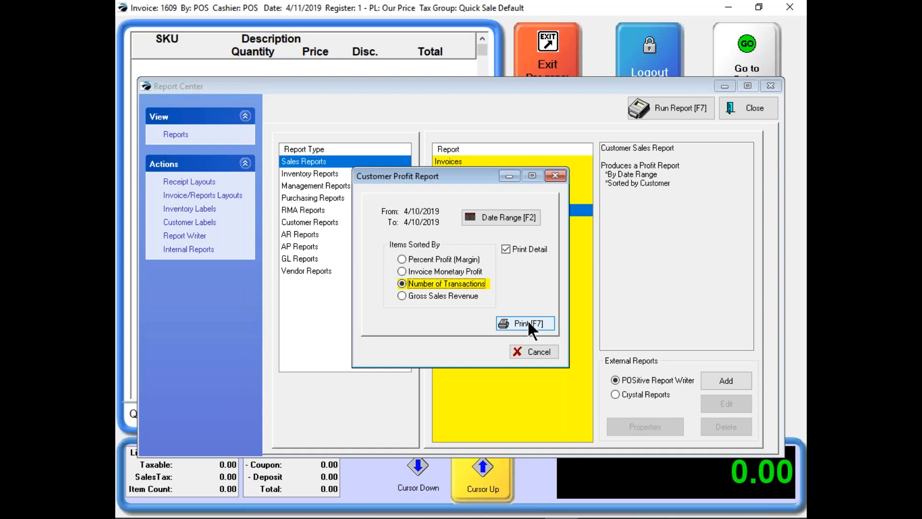
Set the Customer Profit Report's date range to 4/11/2019 and turn off Print Detail
left_click(496, 217)
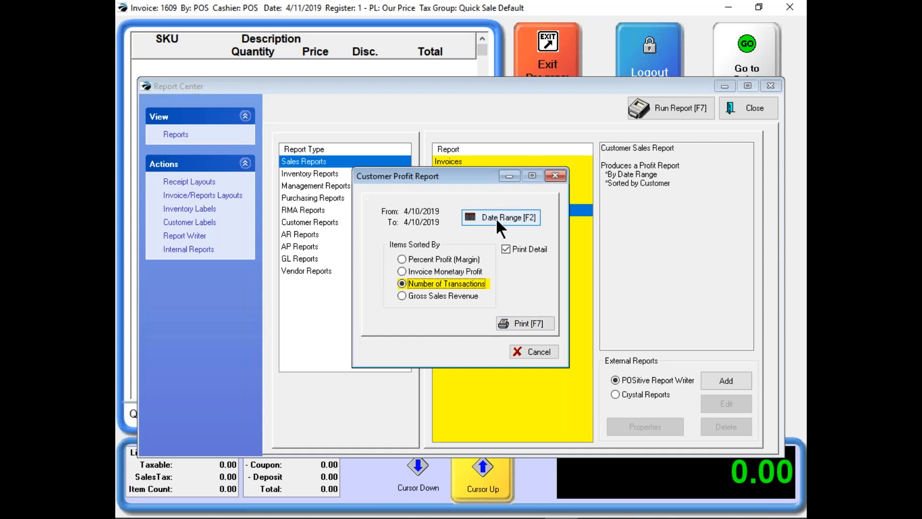
left_click(354, 166)
left_click(596, 419)
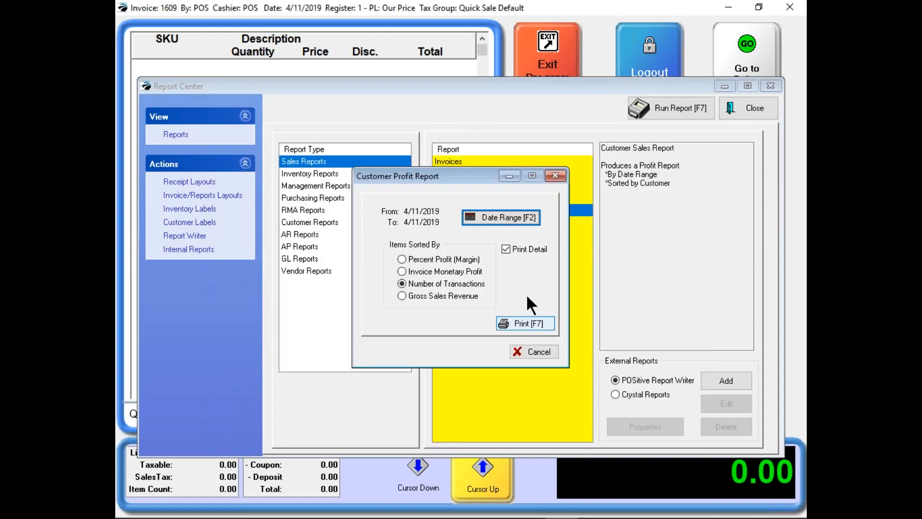
left_click(504, 248)
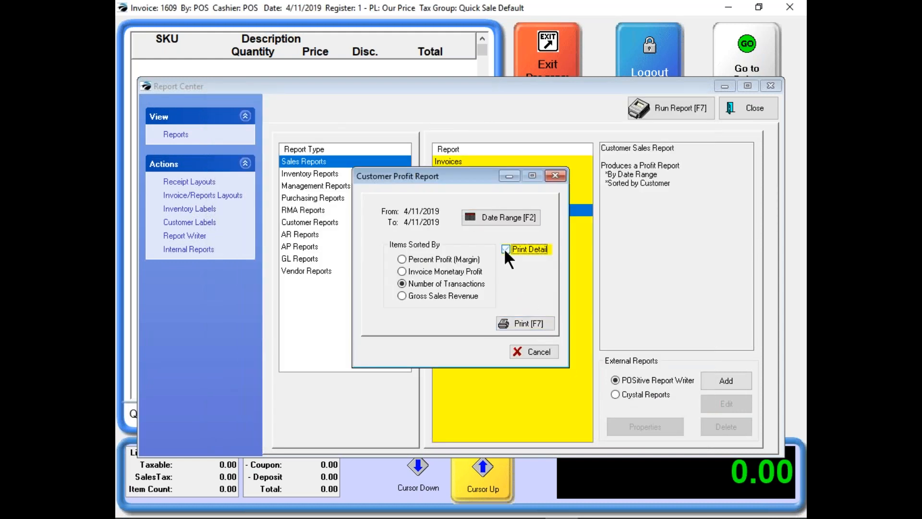
Preview the customer report ranked by number of transactions, examine the +SHRINKAGE figures, and close Report Center
left_click(523, 318)
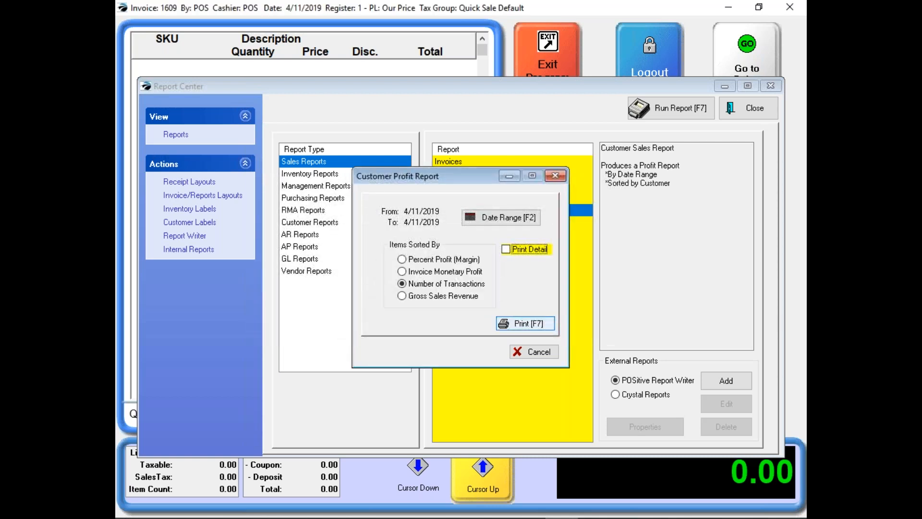
left_click(395, 318)
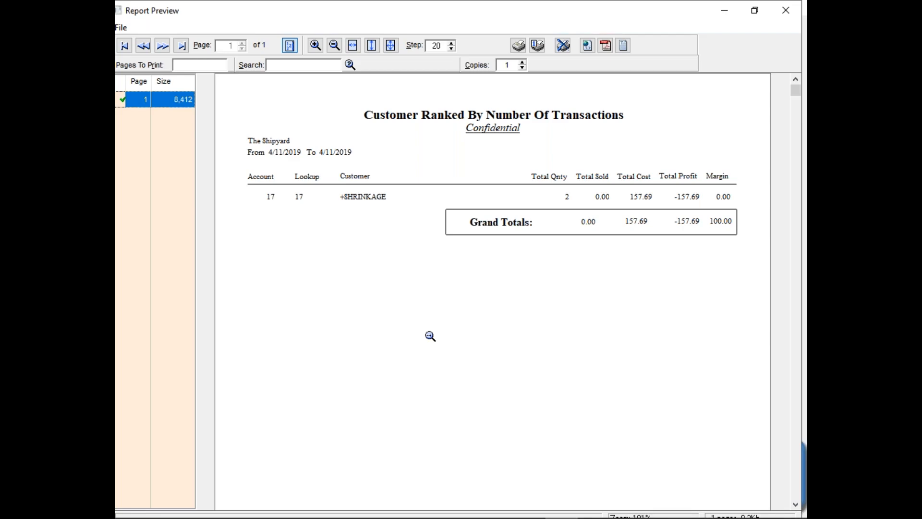
left_click(564, 45)
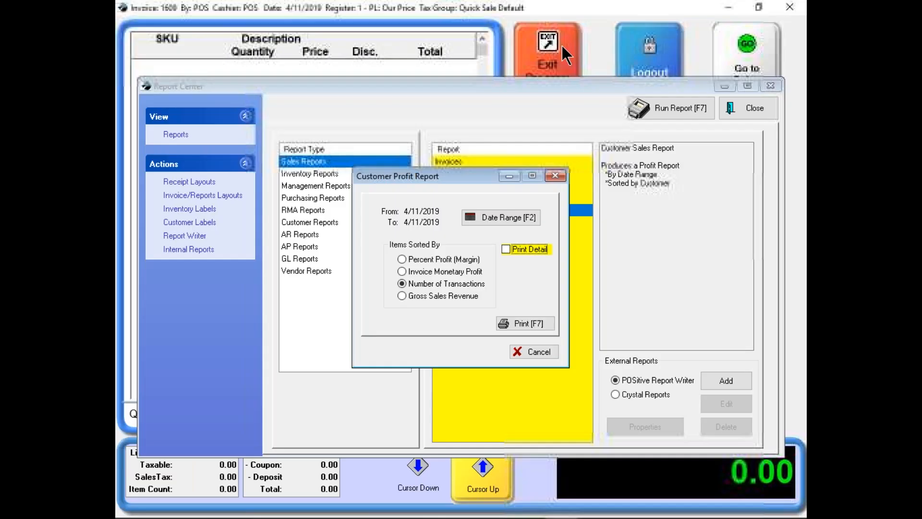
left_click(536, 351)
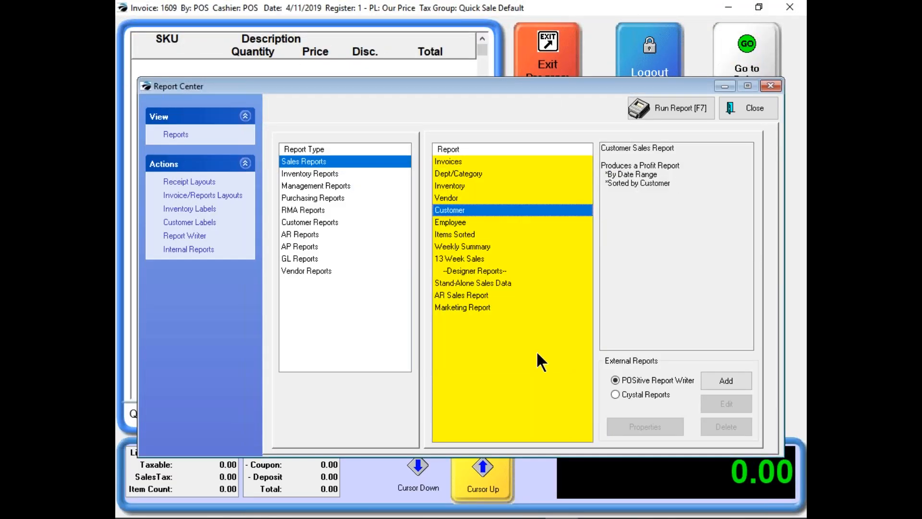
left_click(757, 109)
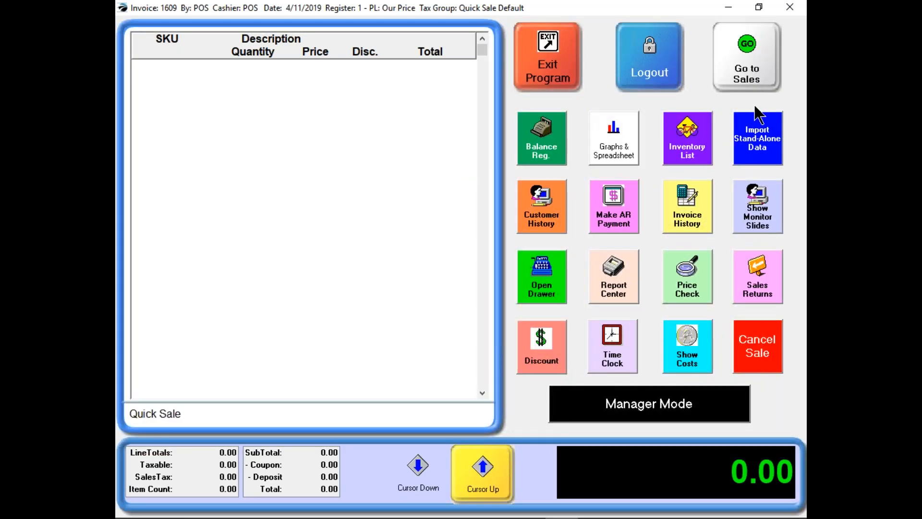
Return to the main menu, open Inventory Center, and briefly show the Physical Stock Count slide in PowerPoint
left_click(689, 418)
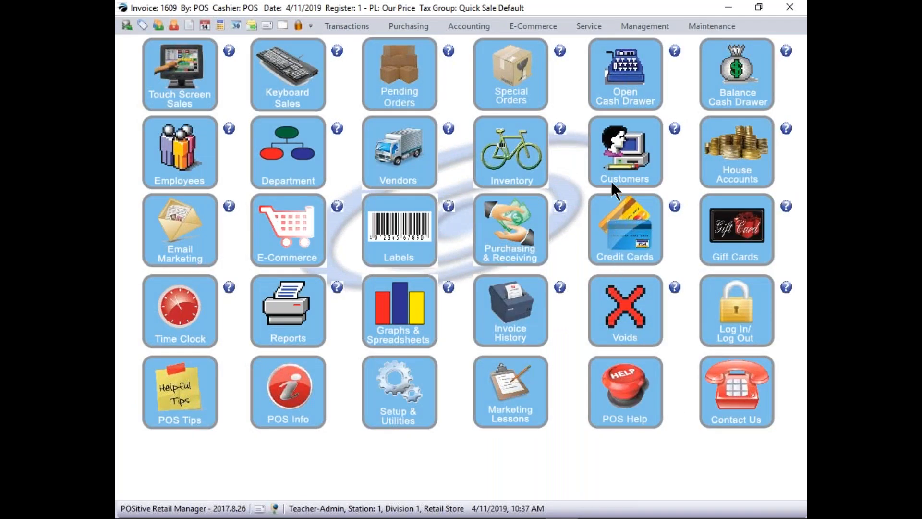
left_click(535, 155)
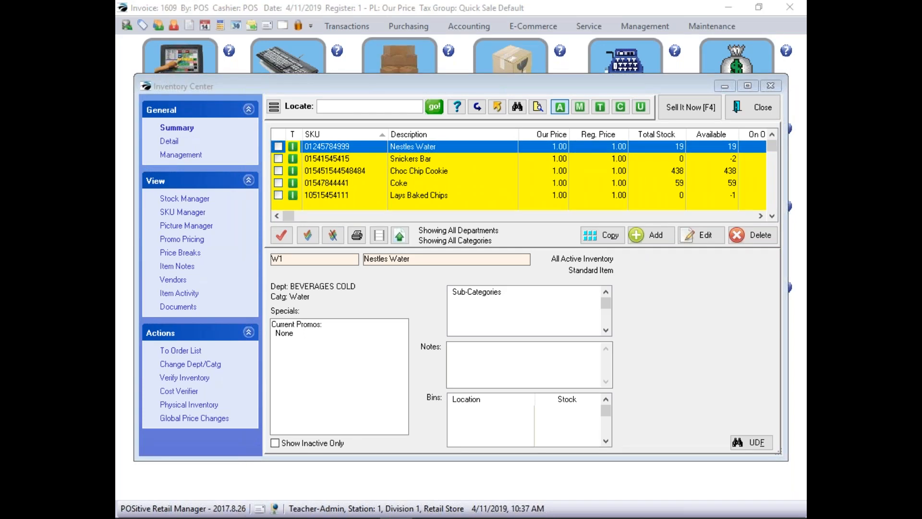
left_click_drag(115, 137, 380, 46)
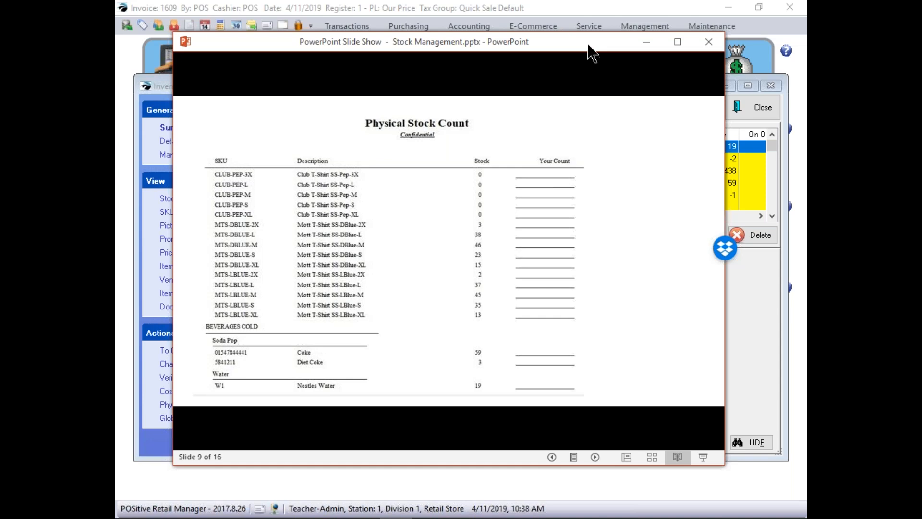
left_click_drag(393, 49, 116, 69)
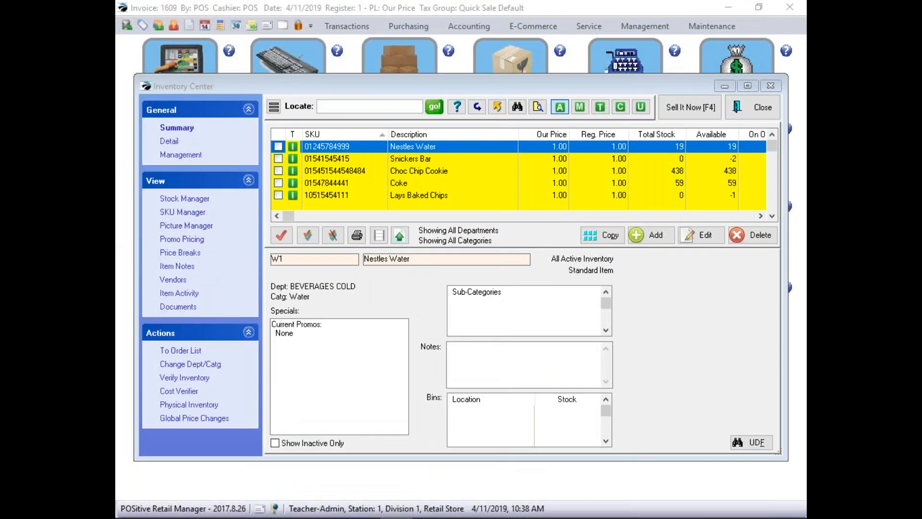
Open Physical Inventory and preview its printable Physical Stock Count list, closing the preview after examining it
left_click(176, 407)
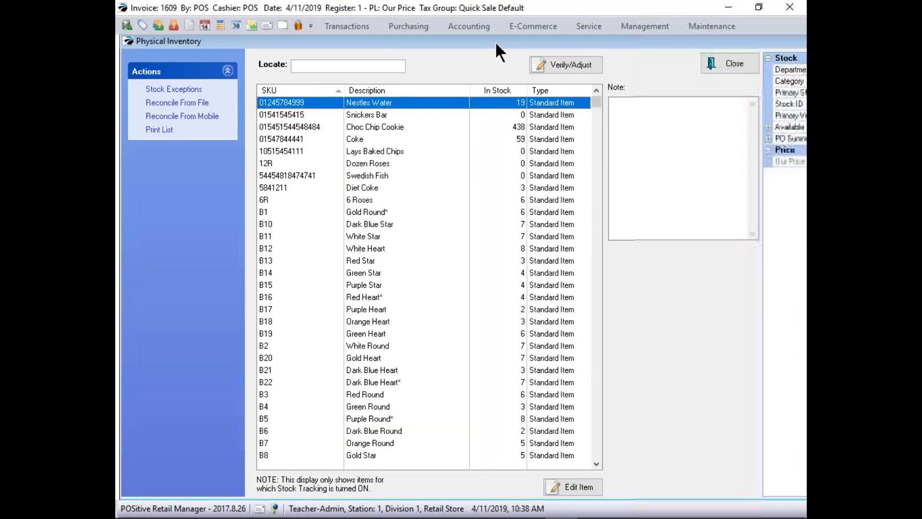
left_click(163, 128)
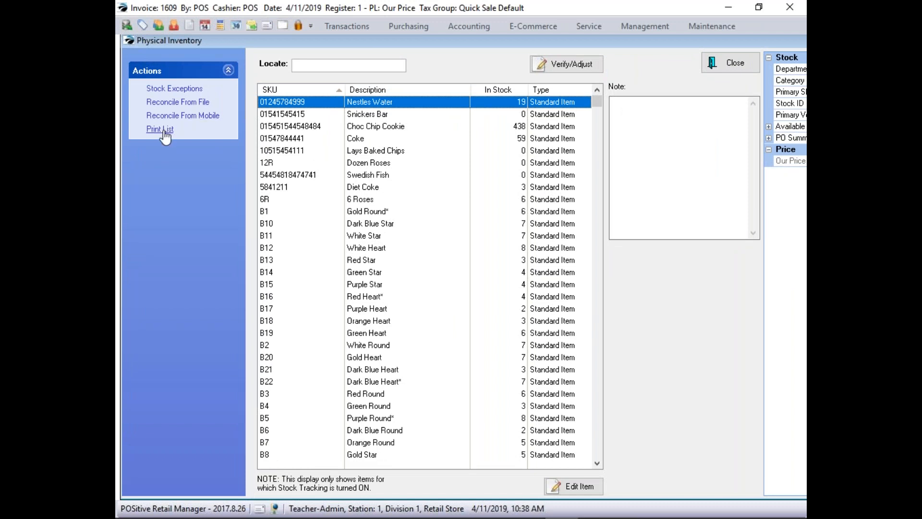
left_click(507, 417)
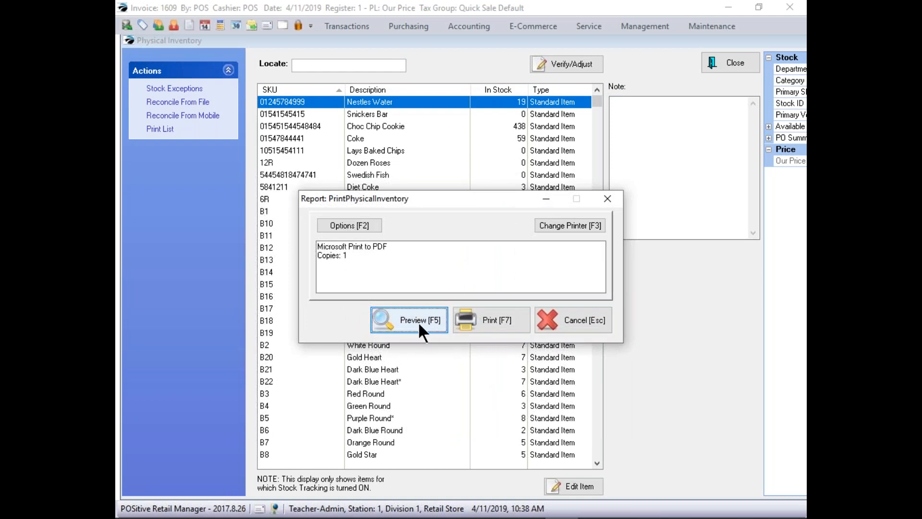
left_click(417, 319)
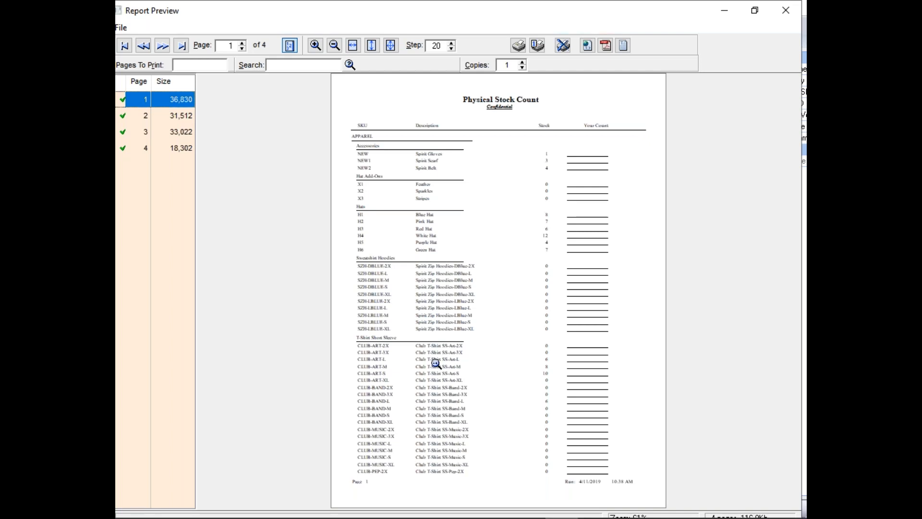
left_click(563, 46)
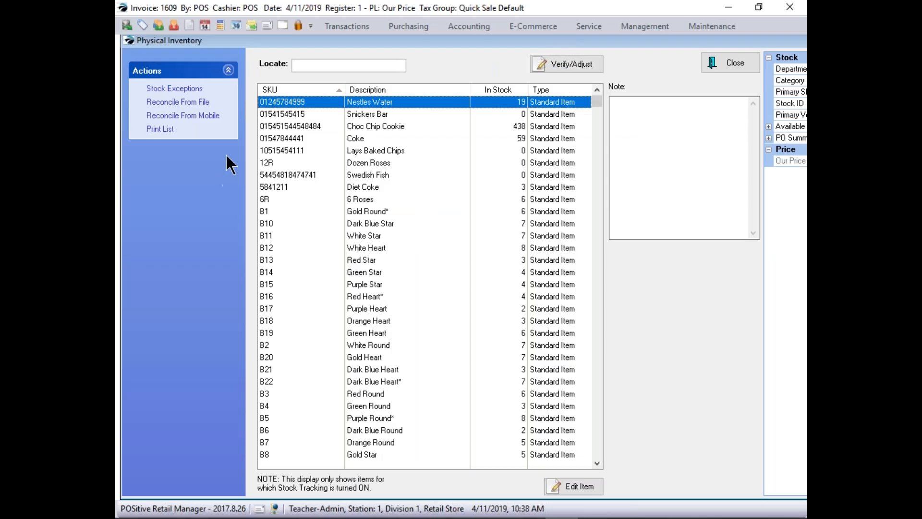
Open Reconcile From File, examine the Zero Inventory Counts procedure without running it, and close the import window
left_click(178, 89)
left_click(175, 103)
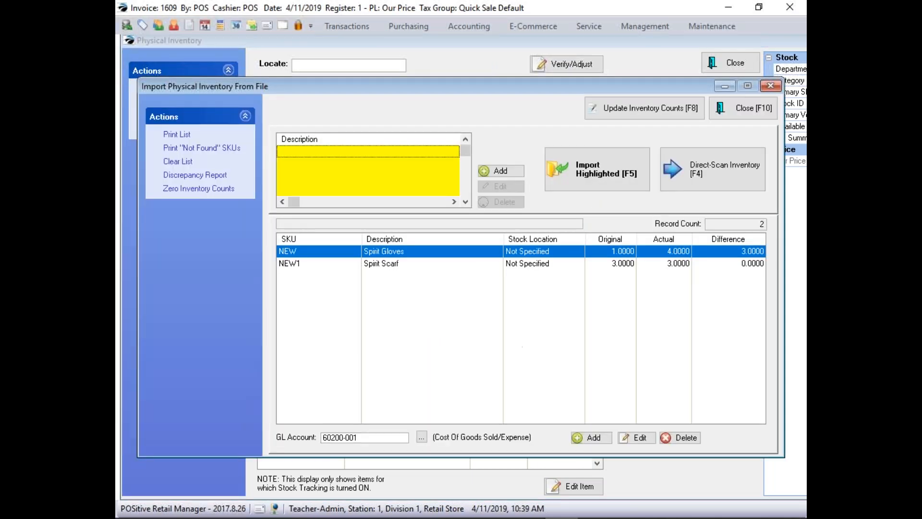
left_click(192, 192)
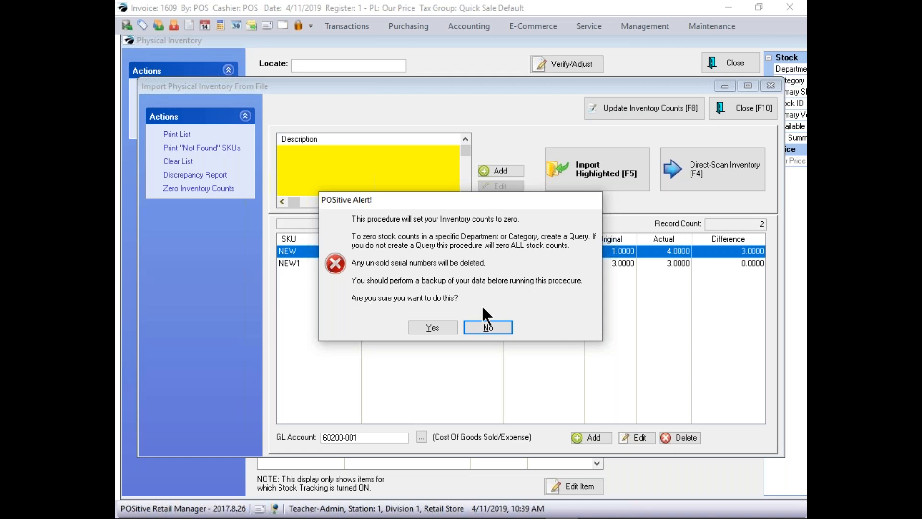
left_click(498, 327)
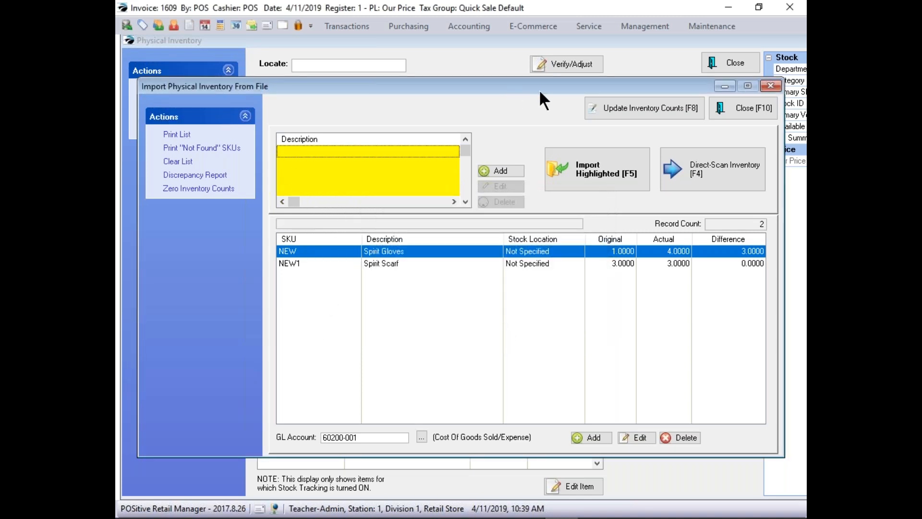
left_click(739, 106)
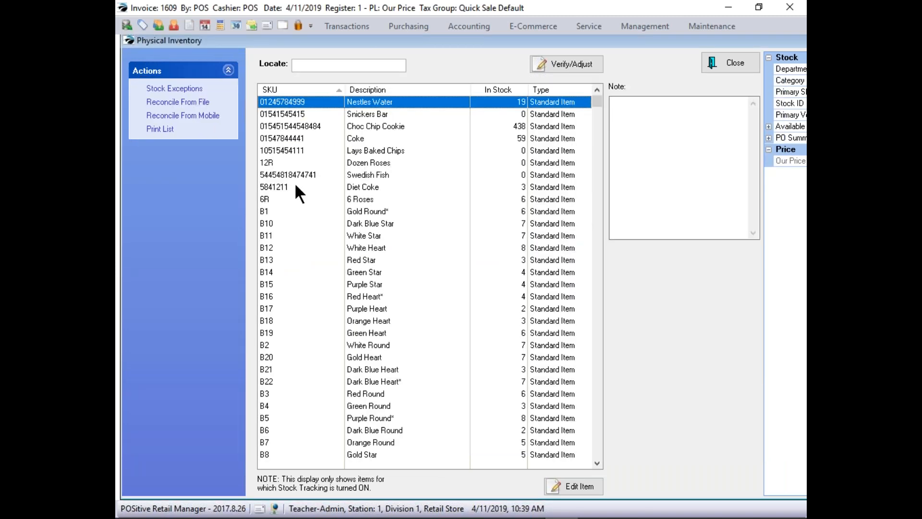
Close Physical Inventory, bring the PowerPoint slide show into view, and advance past slide 9
left_click(740, 64)
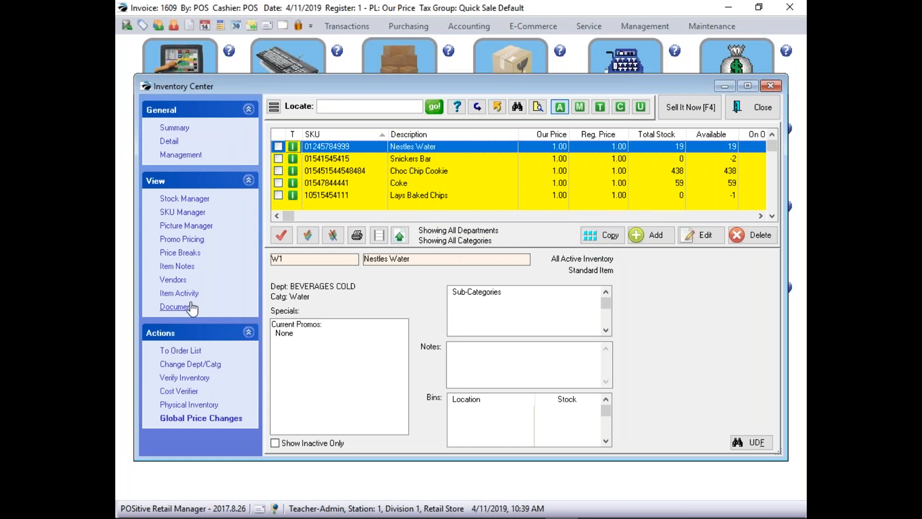
left_click_drag(0, 115, 418, 50)
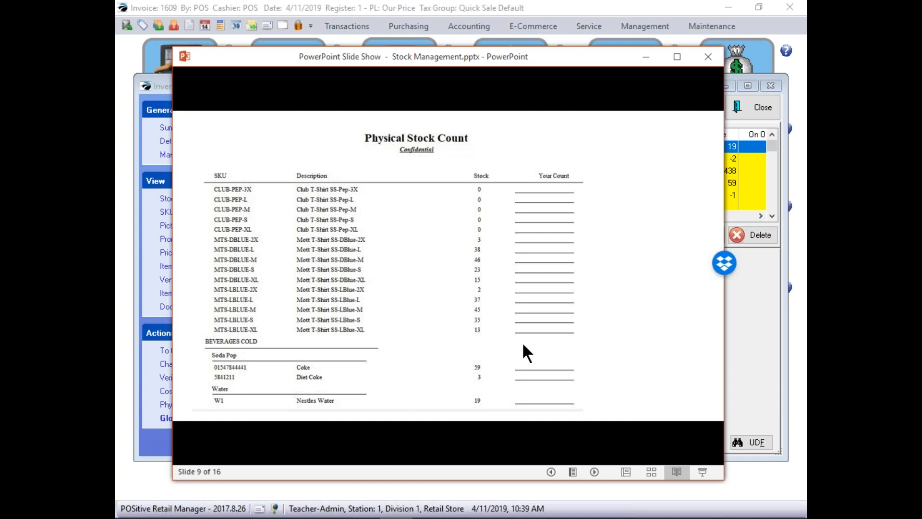
left_click(594, 473)
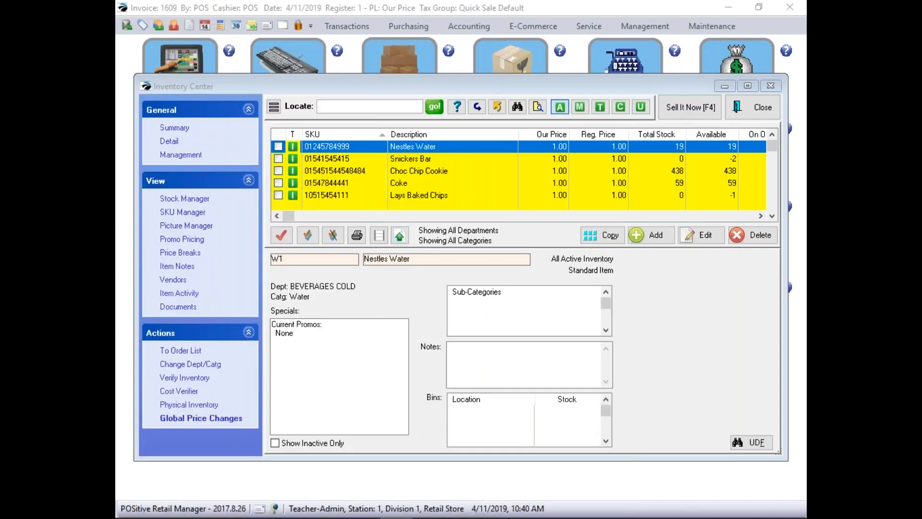
Reopen Physical Inventory from Inventory Center and reposition its window so the actions and item list are both in view
left_click(174, 407)
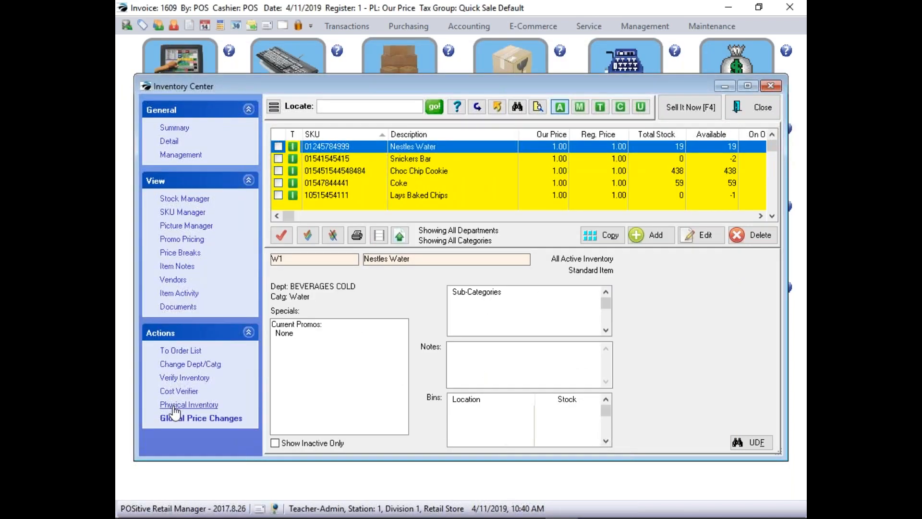
left_click(183, 407)
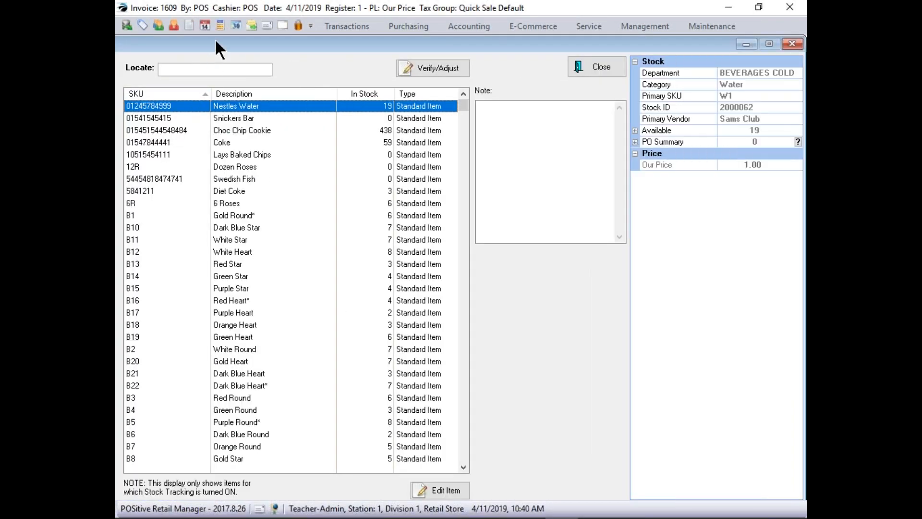
double_click(403, 42)
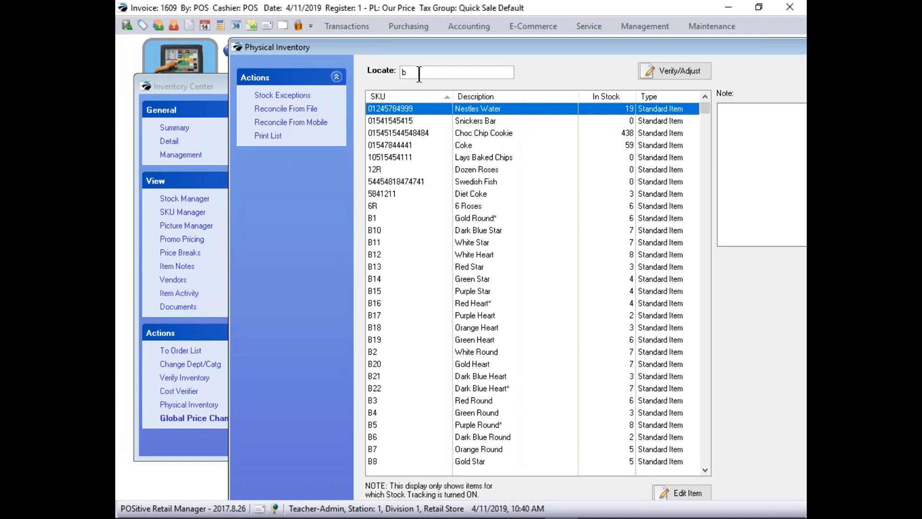
Locate SKU B16 in Physical Inventory and set its new stock quantity to 3 in Verify/Adjust
type("16")
key("Return")
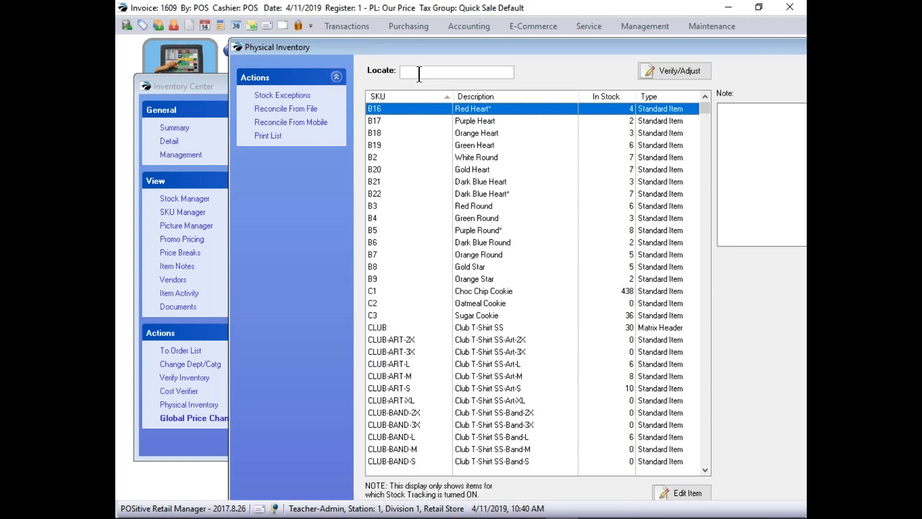
key("Return")
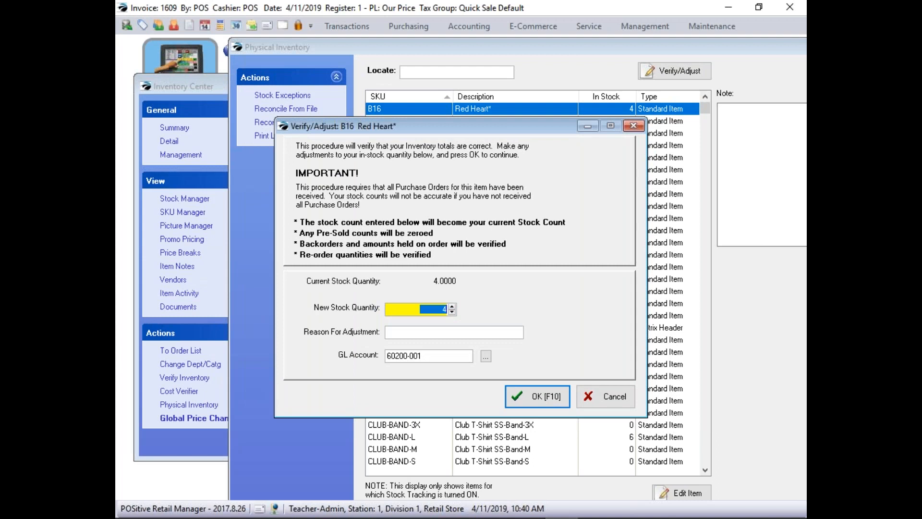
type("3")
key("Tab")
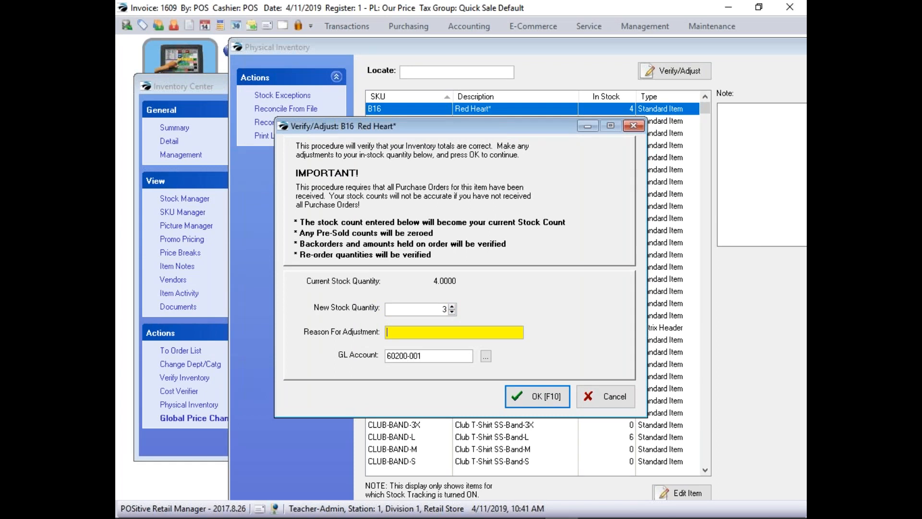
Enter "Marchcount" as the reason for the B16 stock adjustment and save the adjustment
type("Marchcpimt")
key("BackSpace")
key("BackSpace")
key("BackSpace")
key("BackSpace")
type("ount")
key("shift+Left")
key("shift+Left")
key("shift+Left")
key("shift+Left")
key("shift+Left")
key("shift+Left")
key("shift+Left")
key("shift+Left")
key("shift+Left")
key("shift+Left")
left_click(543, 396)
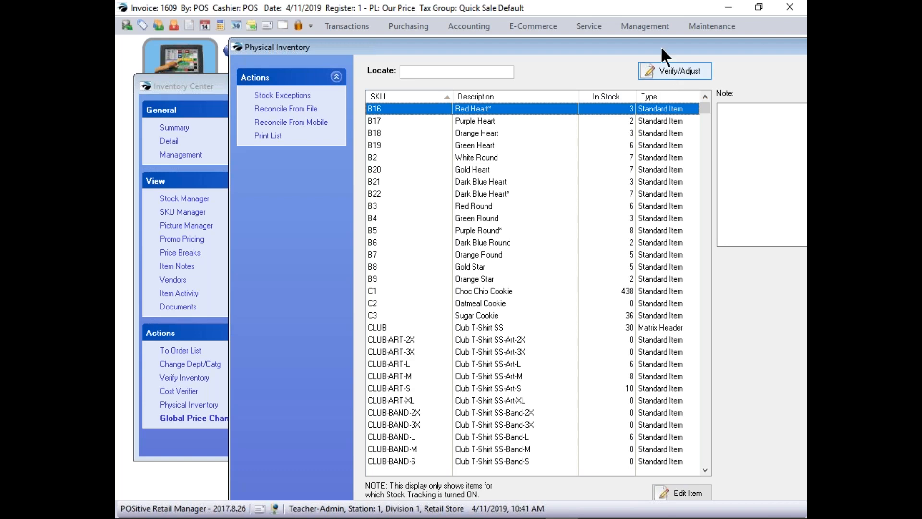
Close Physical Inventory and Inventory Center to return to the main screen
left_click_drag(658, 43, 269, 42)
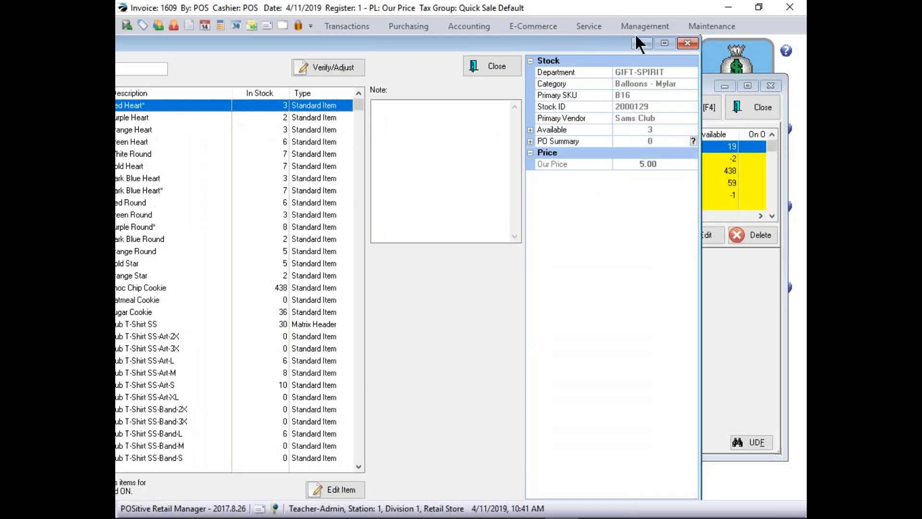
left_click(687, 43)
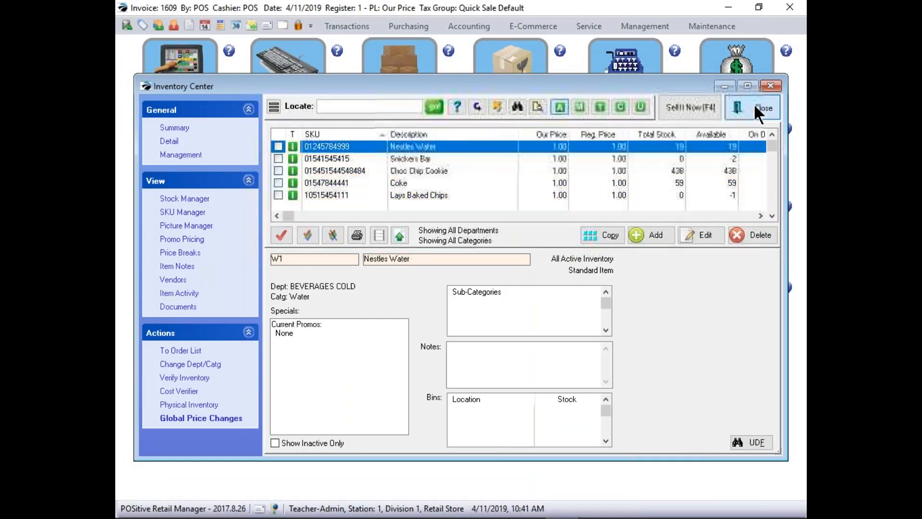
left_click(753, 106)
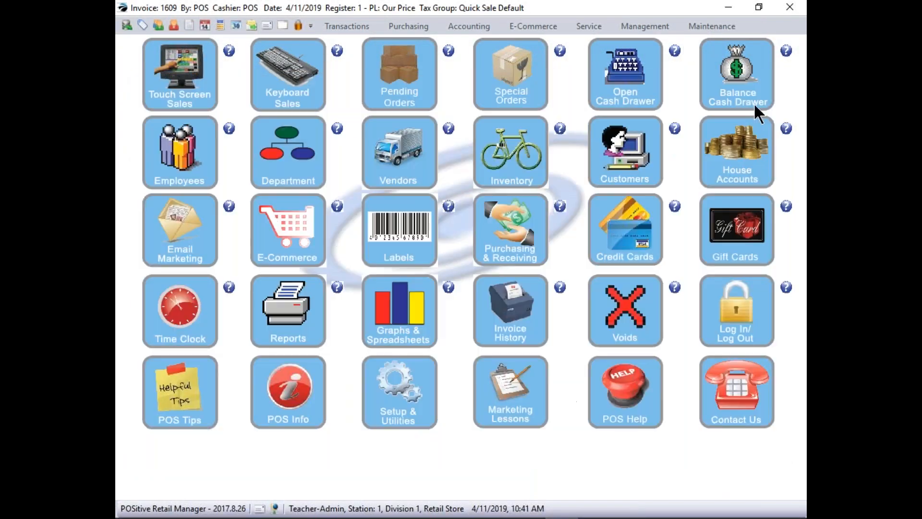
Purge the existing list in Inventory Labels and import the inventory items without applying a query
left_click(410, 239)
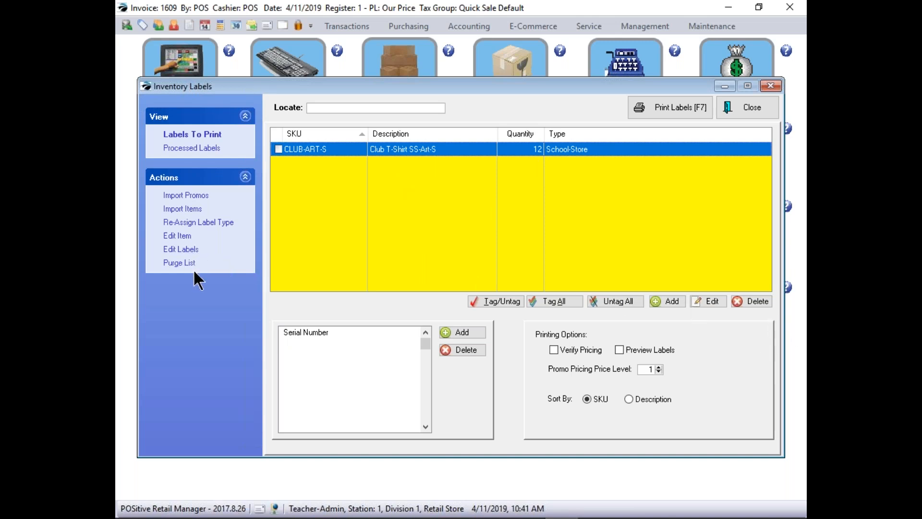
left_click(180, 263)
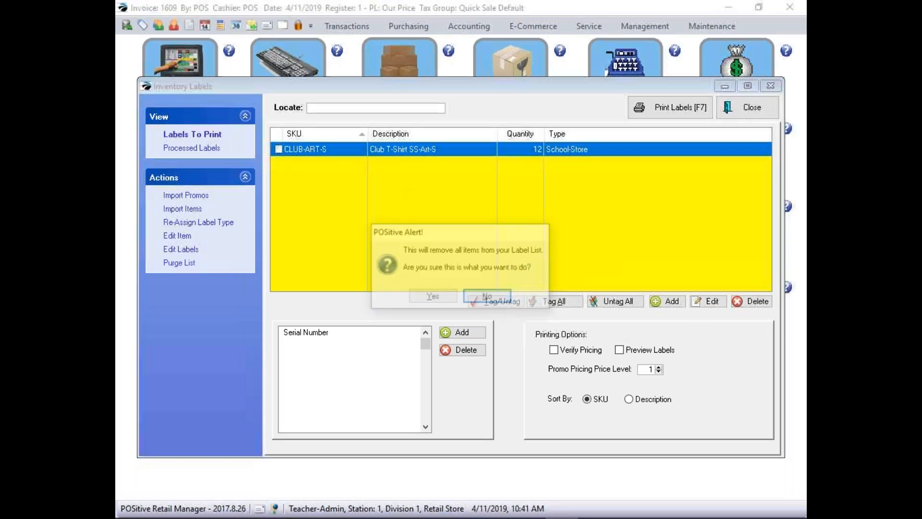
left_click(417, 296)
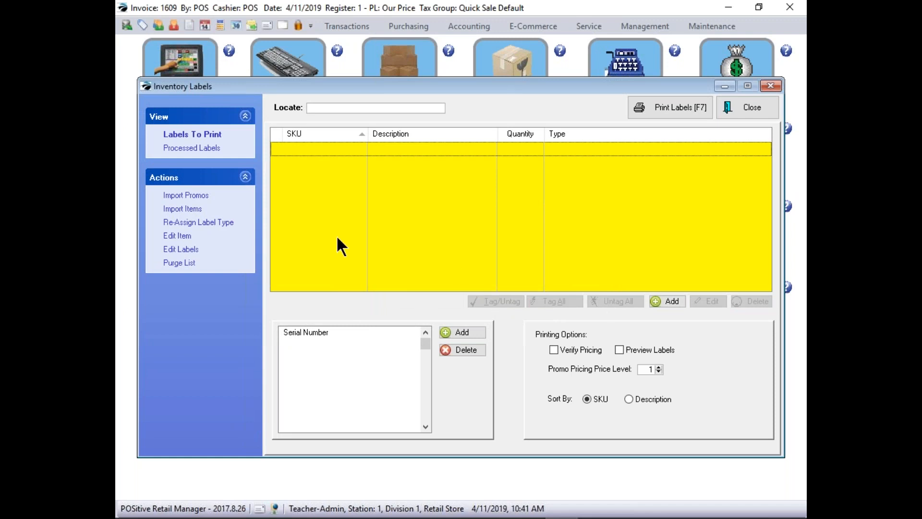
left_click(187, 210)
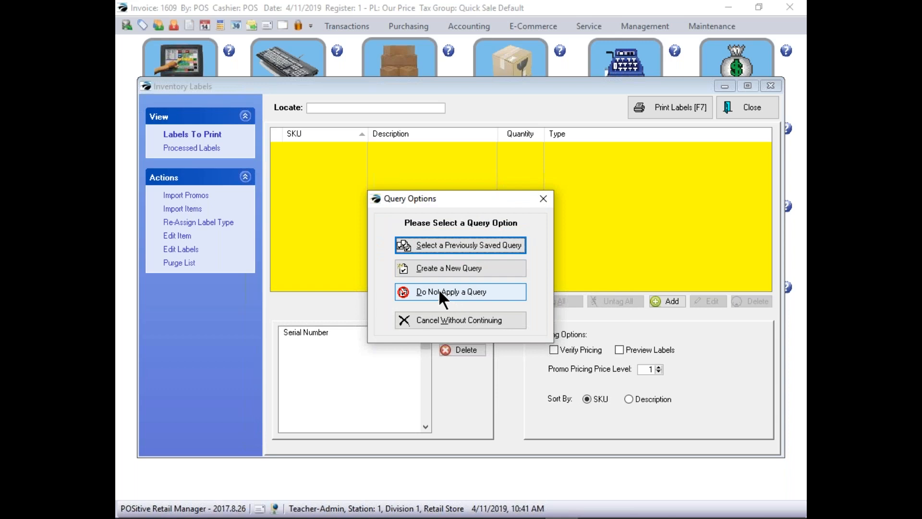
left_click(464, 292)
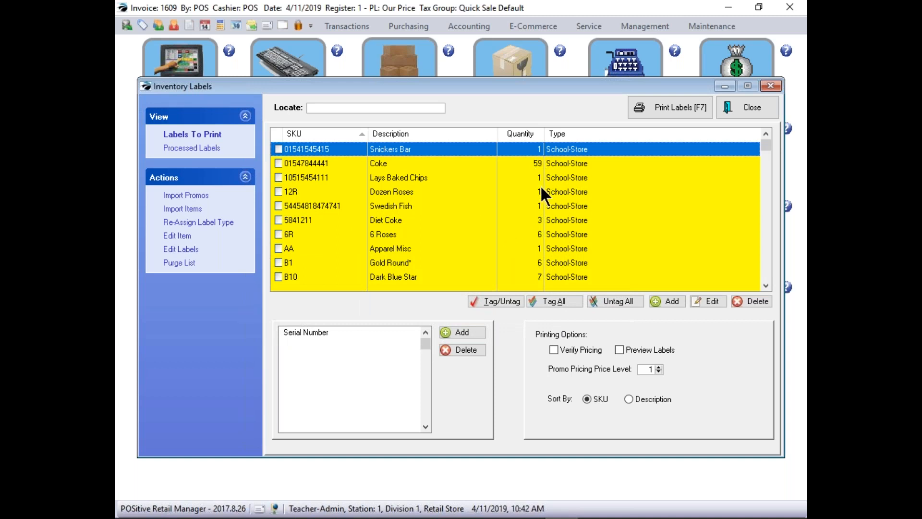
Tag all listed labels, bulk-change them to a fixed quantity of 1, and enable Preview Labels
left_click(559, 300)
left_click(710, 301)
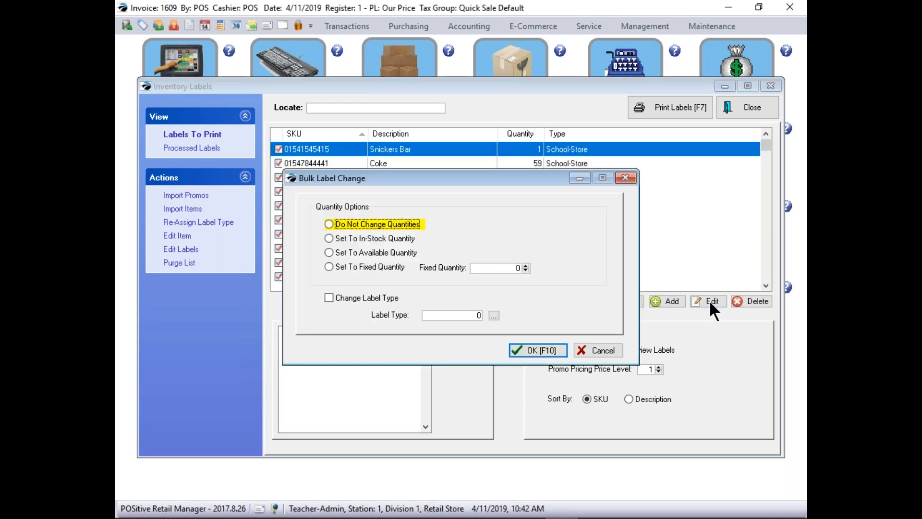
left_click(330, 266)
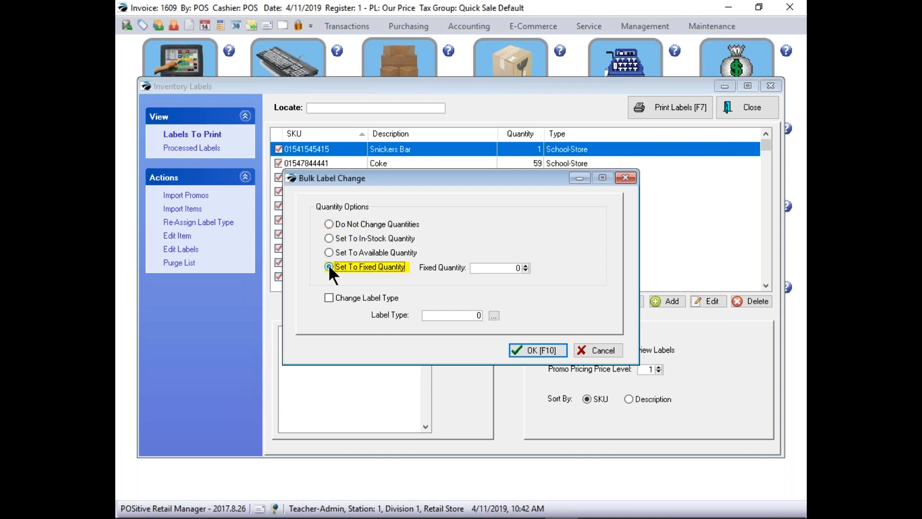
left_click(525, 266)
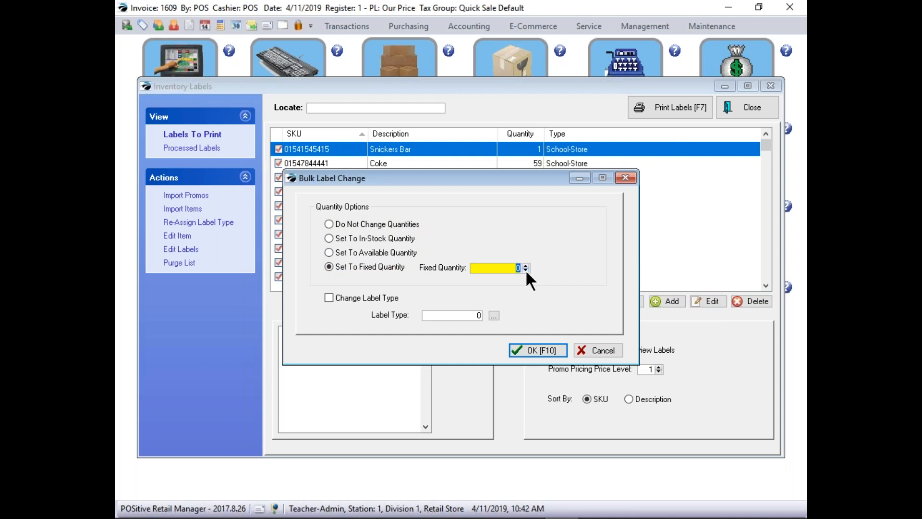
type("1")
left_click(534, 349)
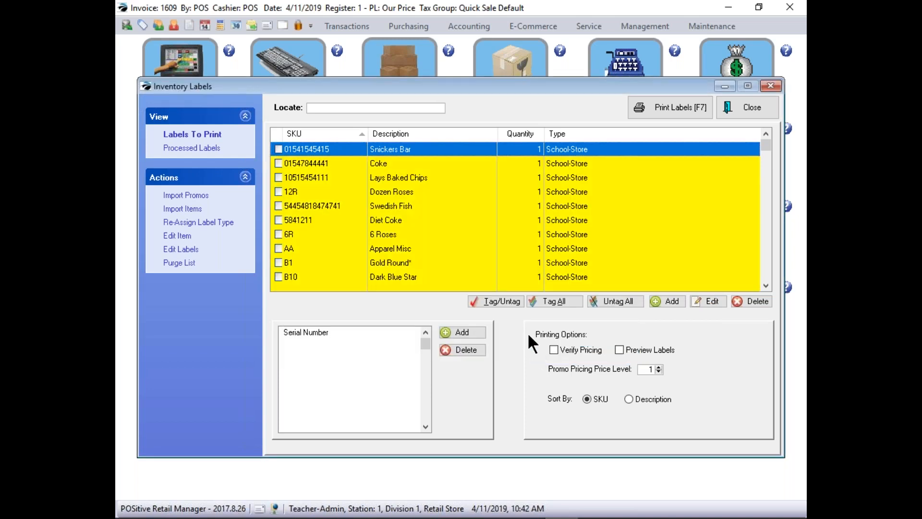
left_click(619, 348)
Close Inventory Labels and bring the Stock Management PowerPoint slide show into view
left_click(751, 115)
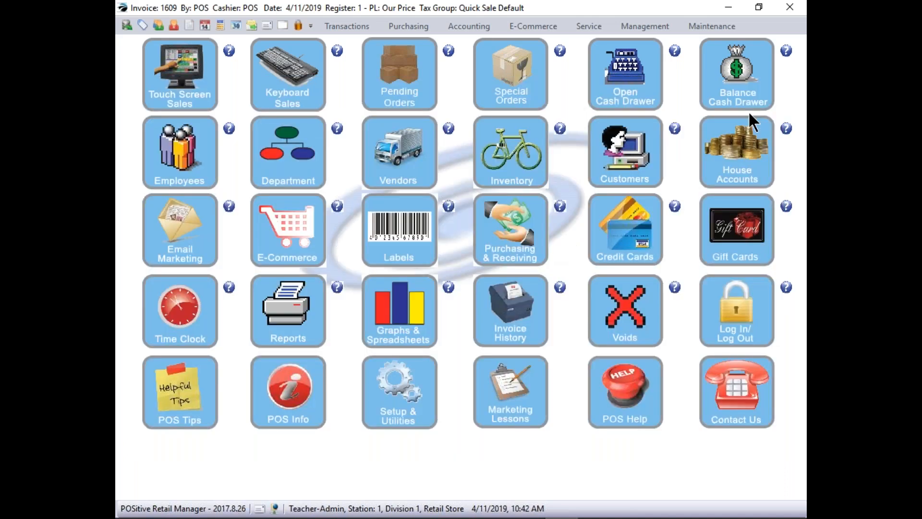
left_click(316, 249)
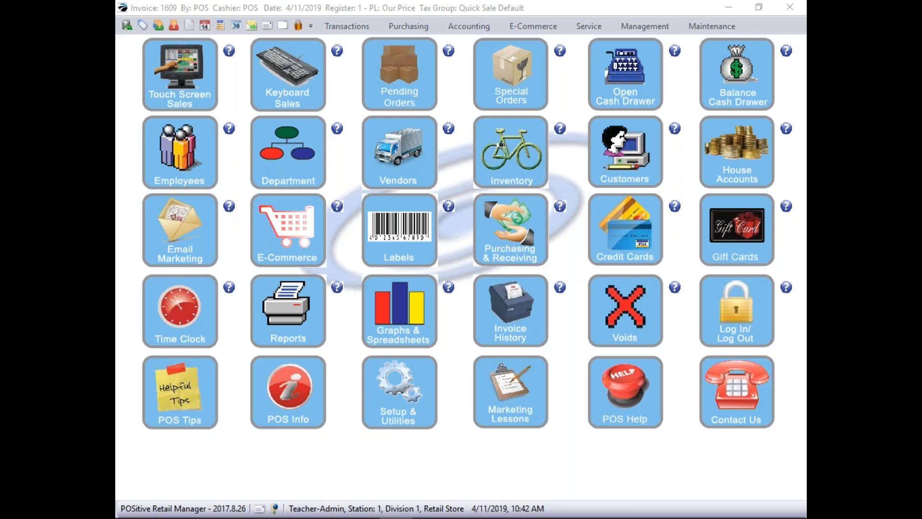
left_click_drag(0, 158, 426, 72)
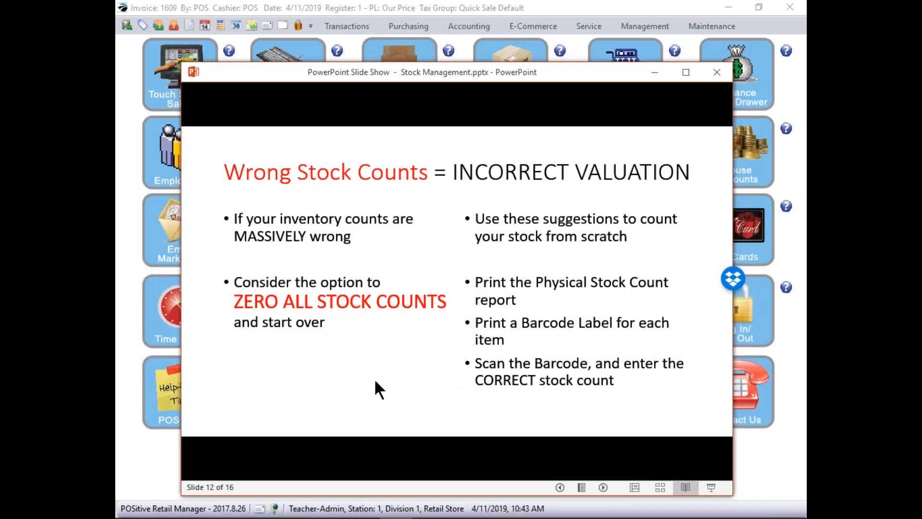